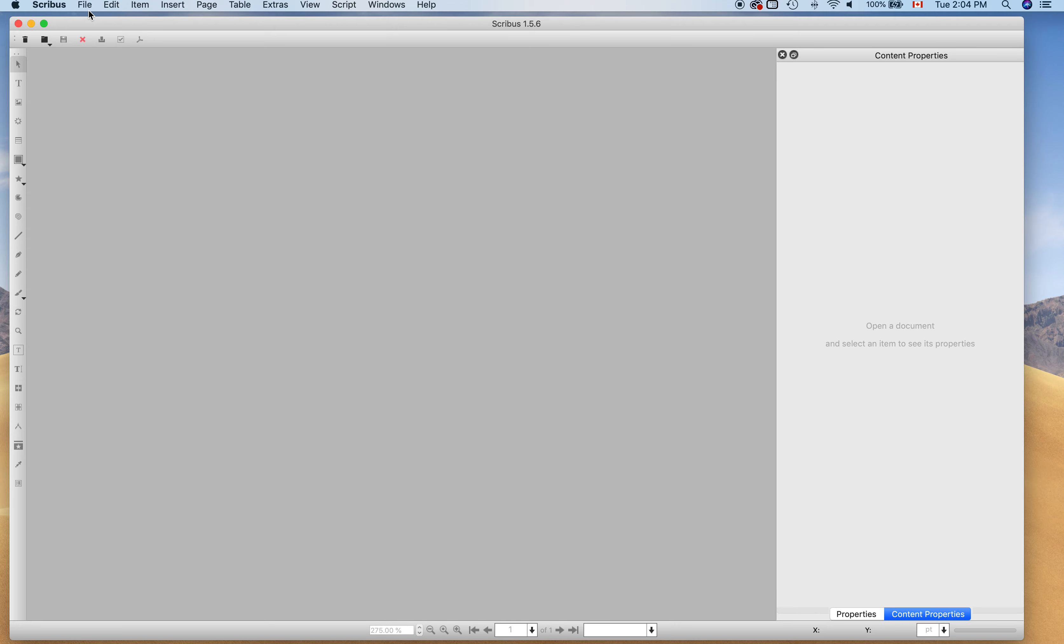
Start a new document 116 pt wide by 1500 pt tall, keeping all margins at 0.
{"action": "left_click", "coordinate": [86, 6]}
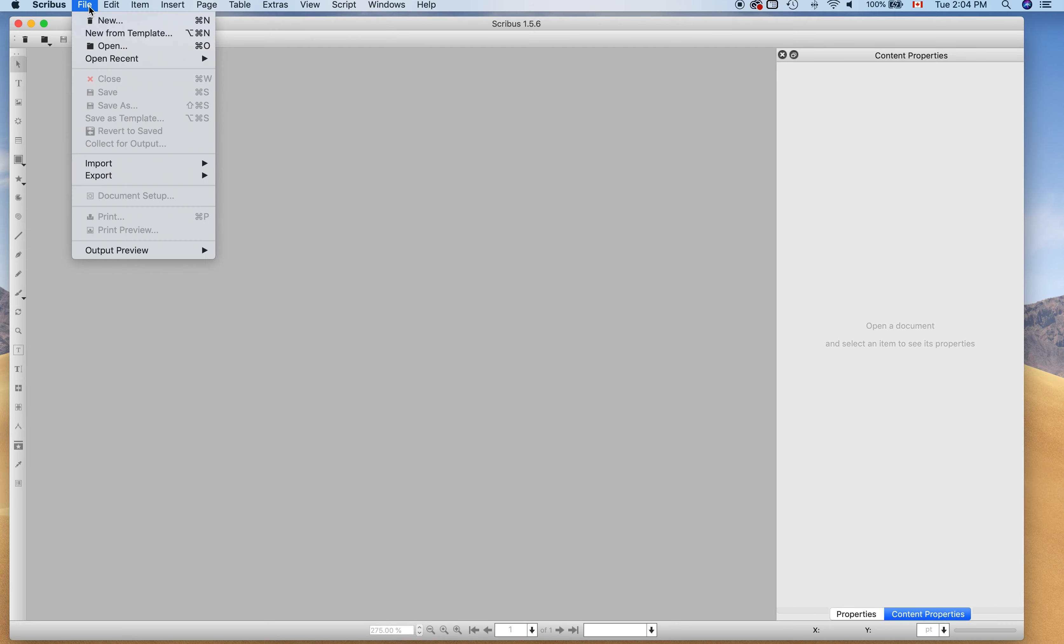
{"action": "left_click", "coordinate": [137, 21]}
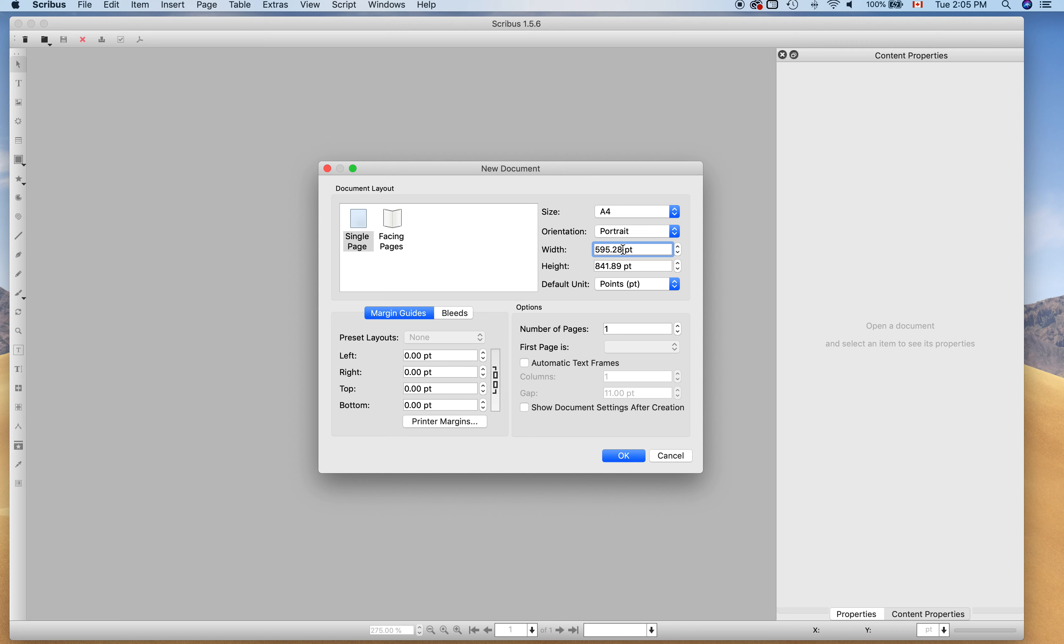
{"action": "left_click_drag", "start_coordinate": [622, 250], "coordinate": [575, 249]}
{"action": "type", "text": "116"}
{"action": "left_click_drag", "start_coordinate": [623, 267], "coordinate": [572, 267]}
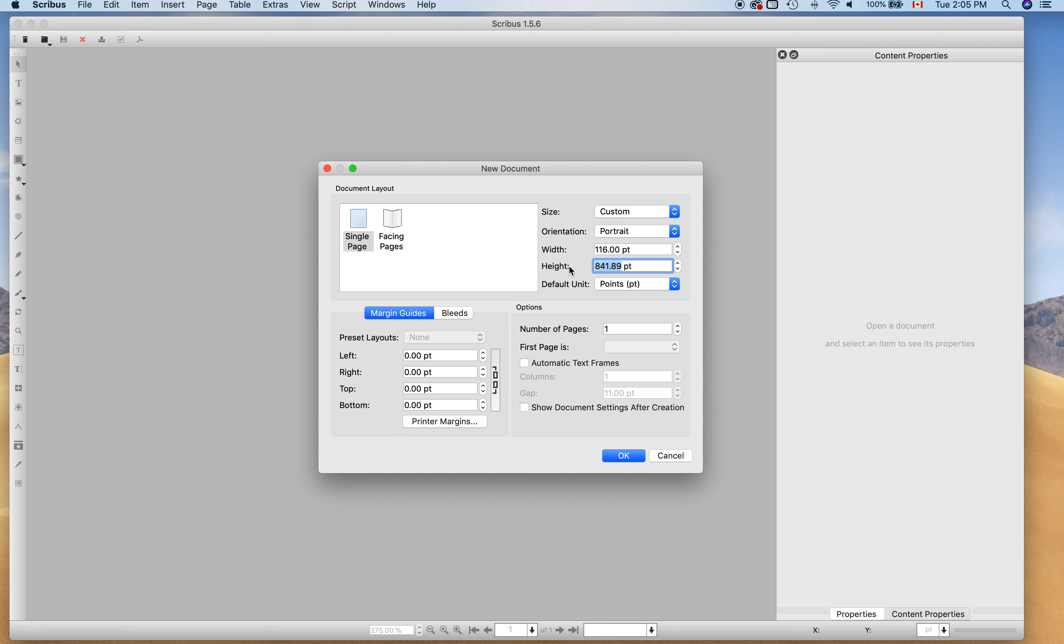
{"action": "type", "text": "1500"}
{"action": "key", "text": "Tab"}
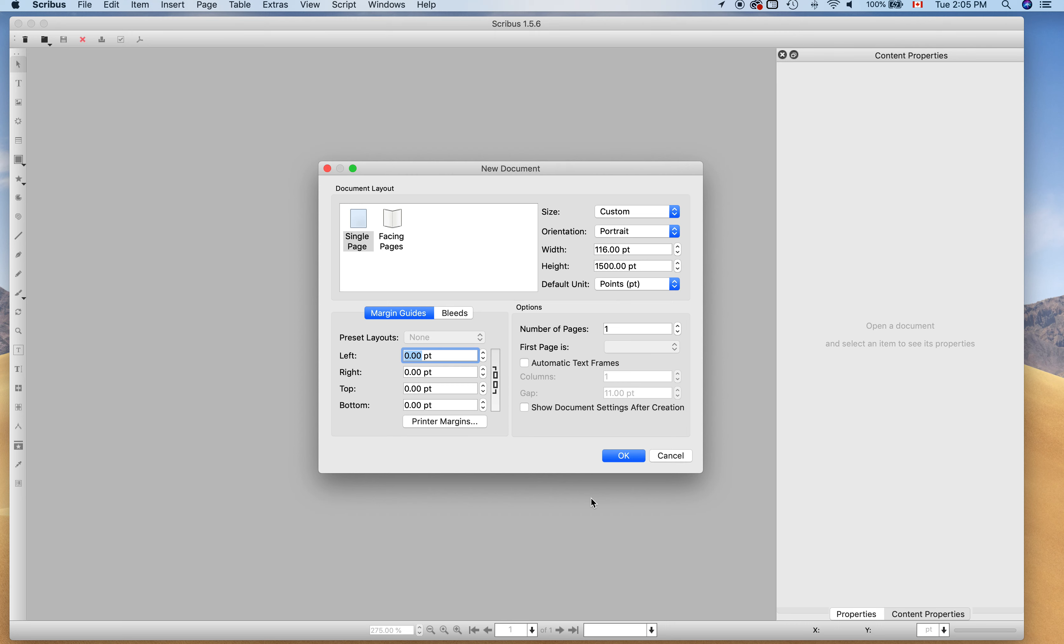
{"action": "left_click", "coordinate": [624, 457]}
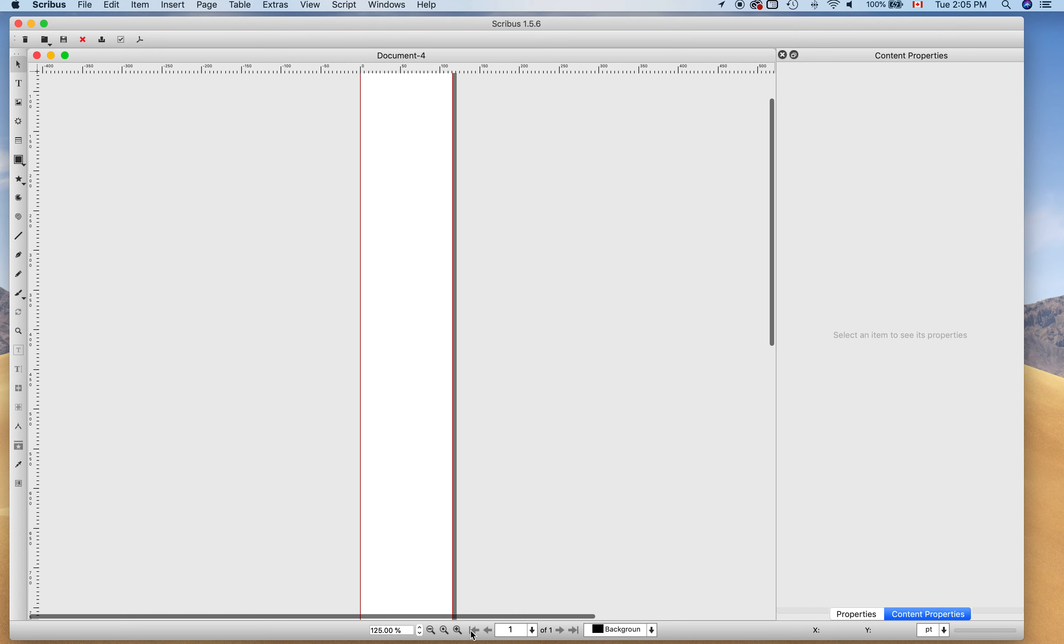
Zoom in and draw a roughly 103.56 × 157.33 pt rectangle from the page's top-left corner.
{"action": "left_click", "coordinate": [459, 630]}
{"action": "left_click", "coordinate": [462, 634]}
{"action": "left_click", "coordinate": [462, 633]}
{"action": "left_click", "coordinate": [461, 634]}
{"action": "left_click", "coordinate": [461, 634]}
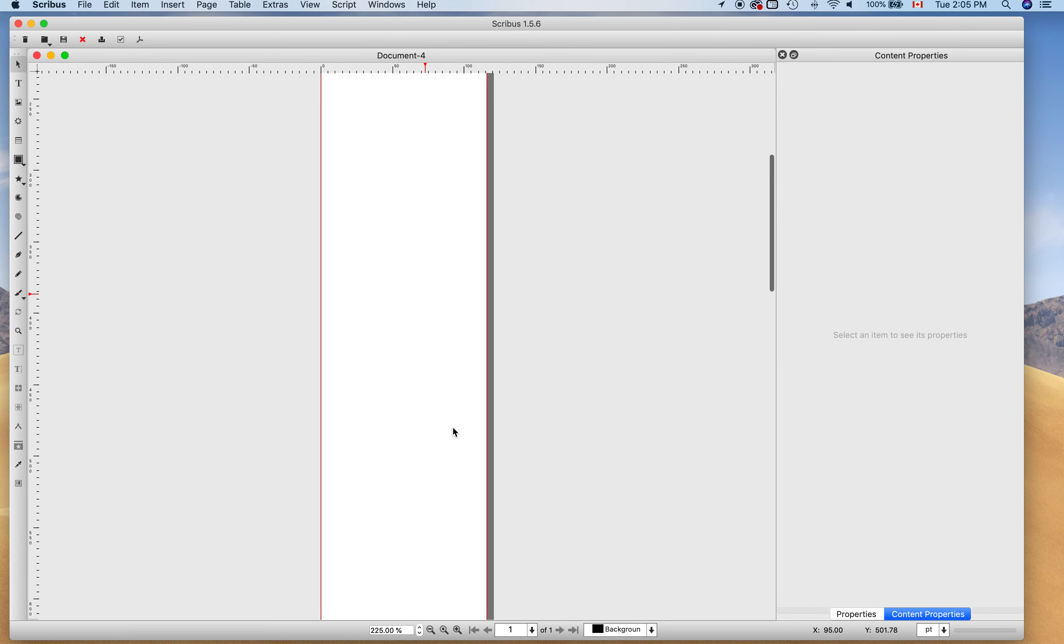
{"action": "scroll", "coordinate": [454, 425], "scroll_direction": "up", "scroll_amount": 10}
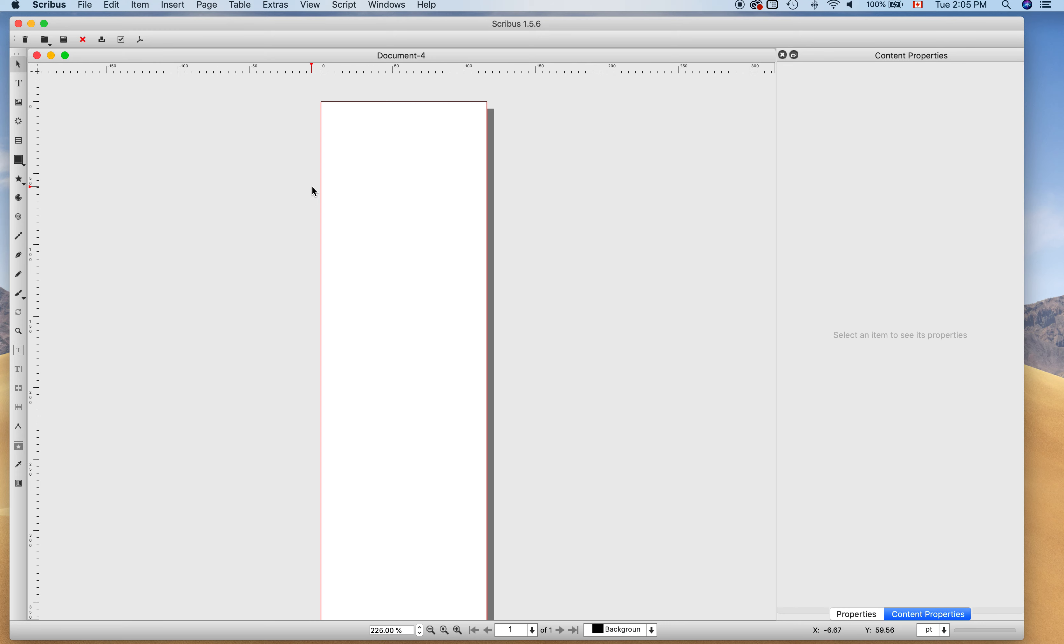
{"action": "left_click", "coordinate": [19, 161]}
{"action": "left_click_drag", "start_coordinate": [326, 112], "coordinate": [476, 335]}
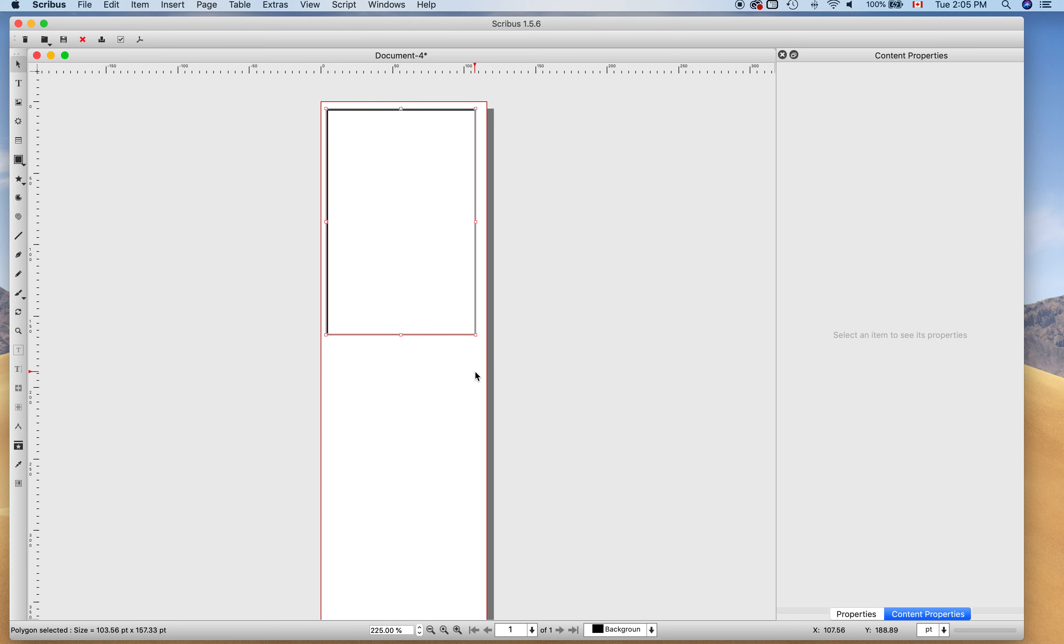
{"action": "left_click", "coordinate": [146, 134]}
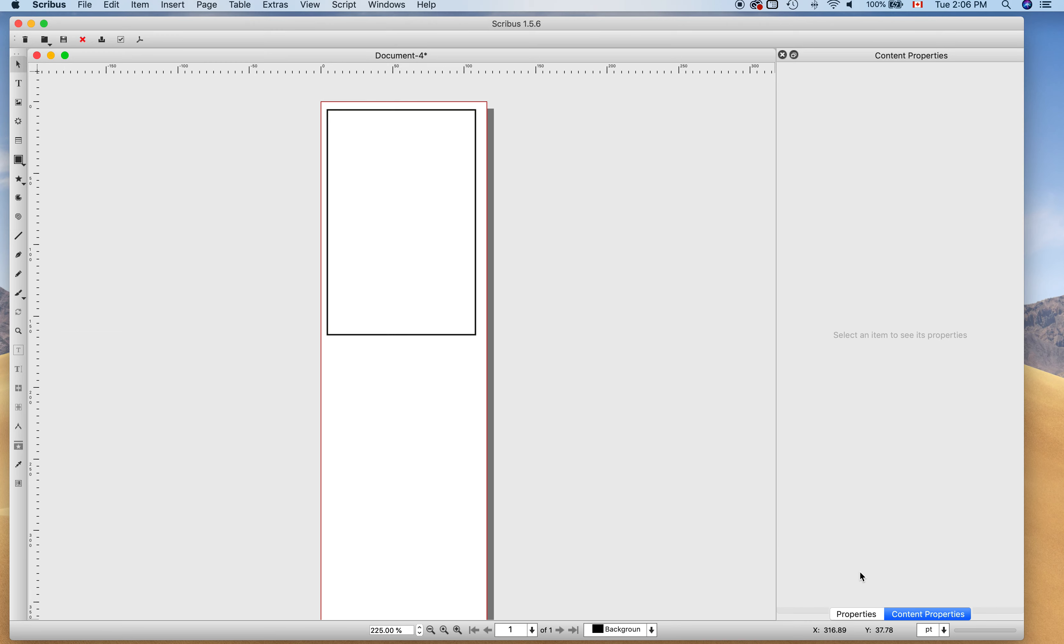
{"action": "left_click", "coordinate": [862, 615]}
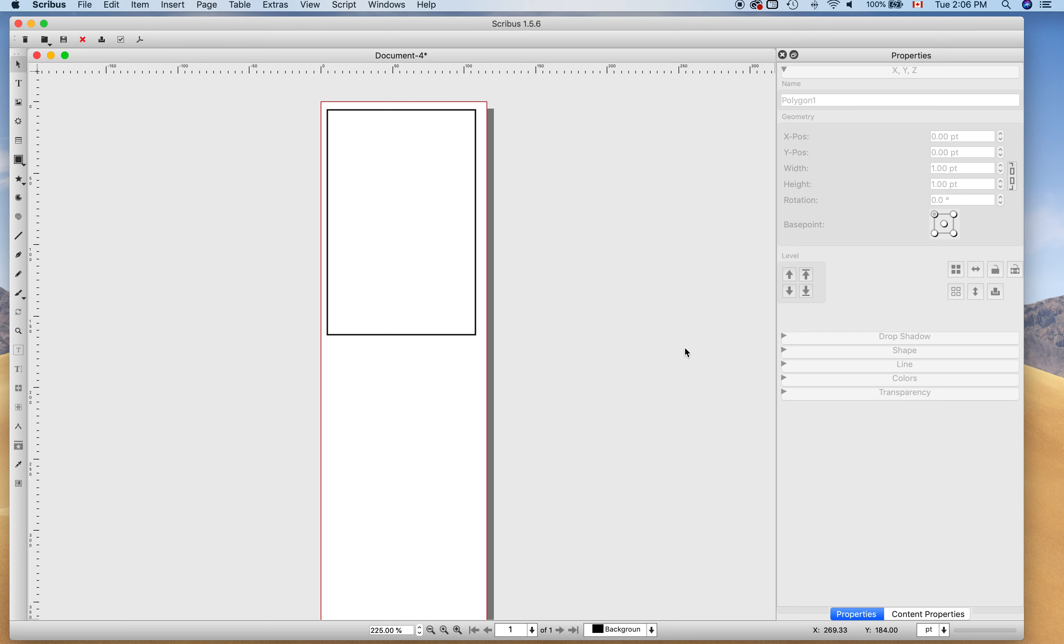
Position the rectangle at X 0, Y 0 and size it 116 pt wide by 1500 pt tall.
{"action": "left_click", "coordinate": [388, 5]}
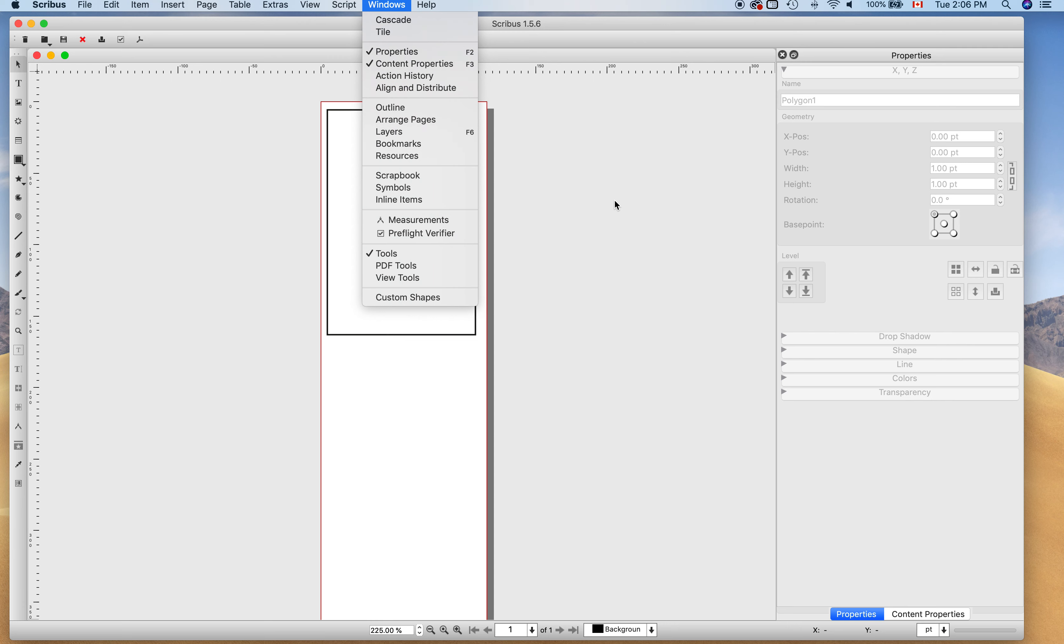
{"action": "left_click", "coordinate": [619, 210]}
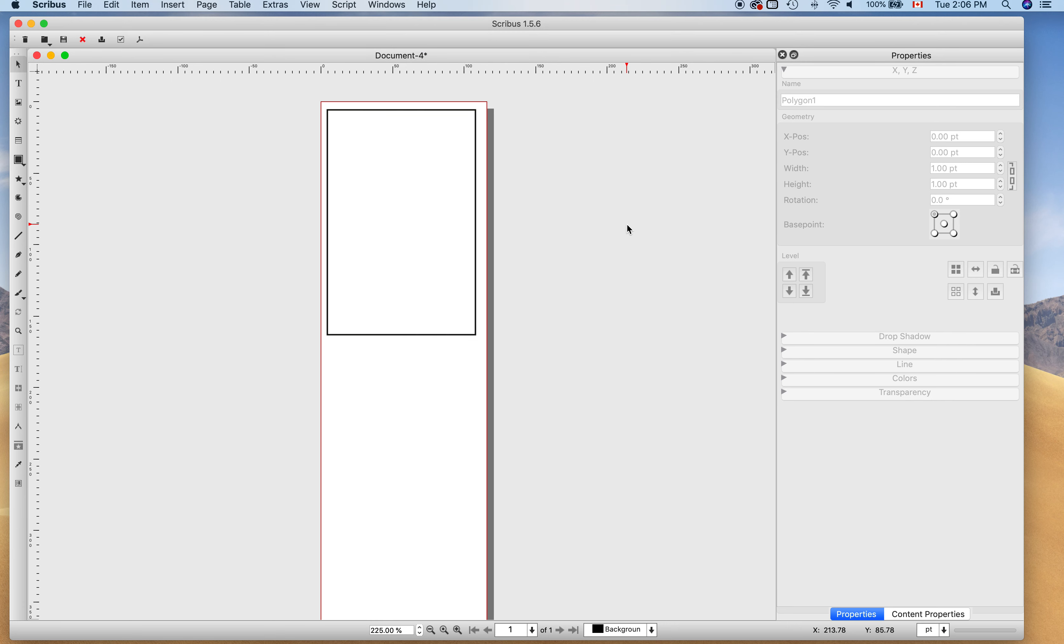
{"action": "left_click", "coordinate": [401, 173]}
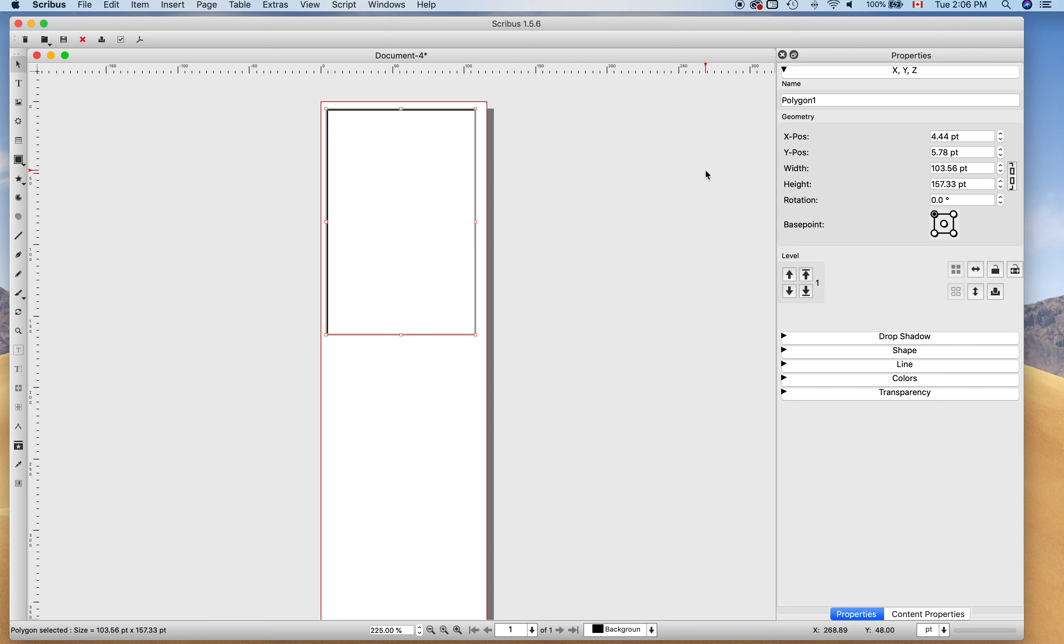
{"action": "double_click", "coordinate": [951, 138]}
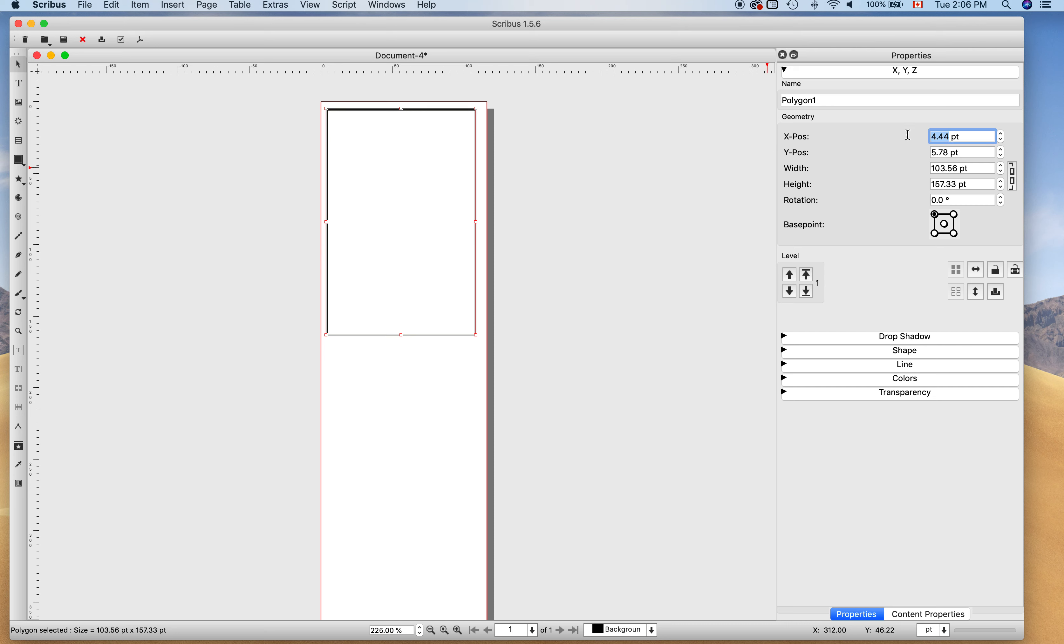
{"action": "type", "text": "0"}
{"action": "key", "text": "Tab"}
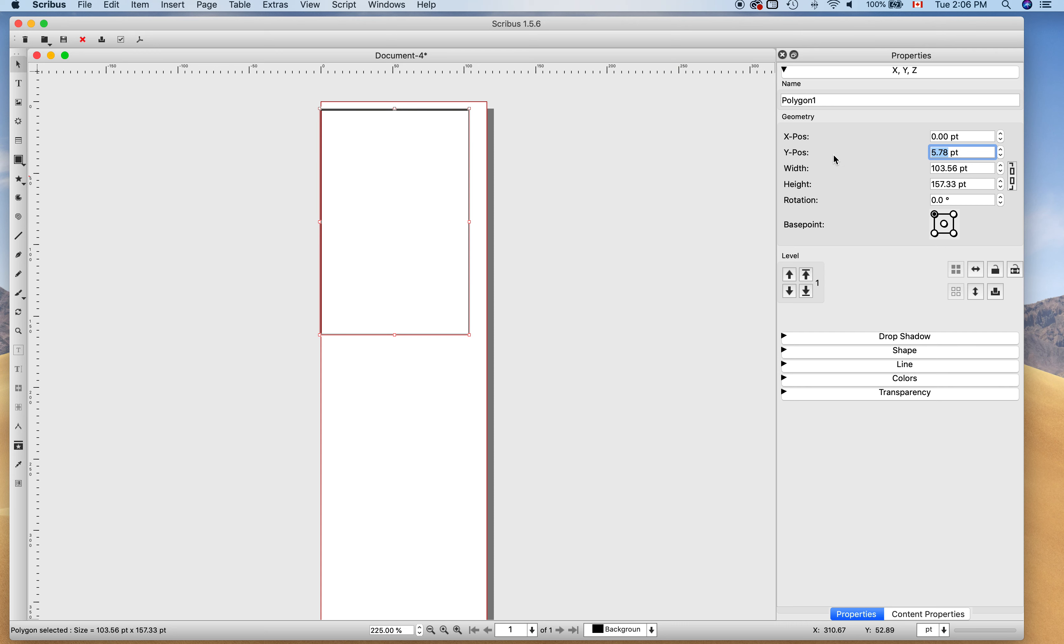
{"action": "type", "text": "0"}
{"action": "key", "text": "Tab"}
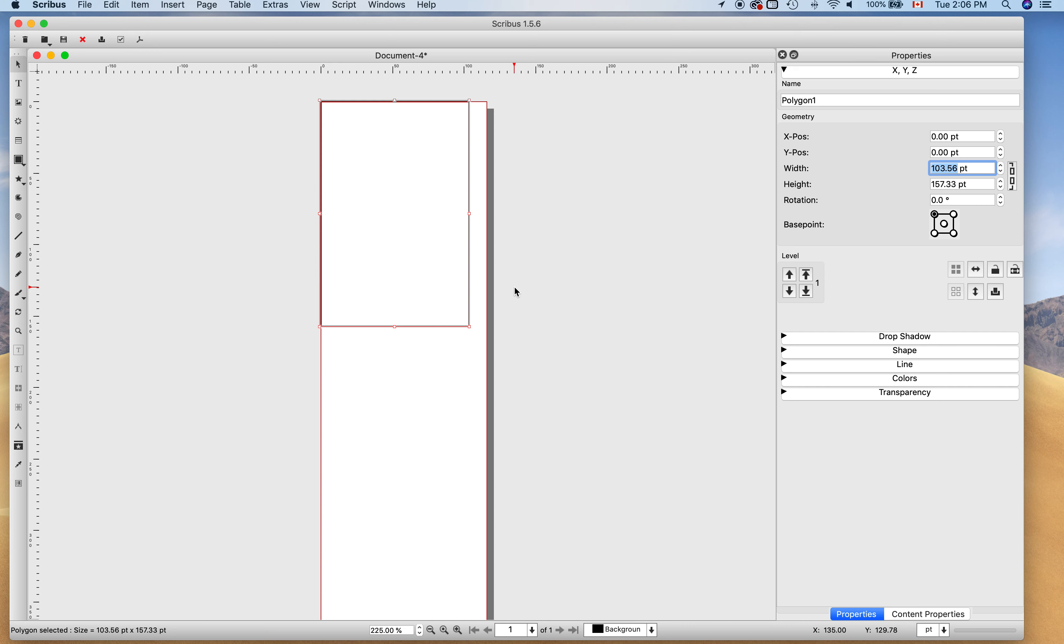
{"action": "type", "text": "116"}
{"action": "key", "text": "Tab"}
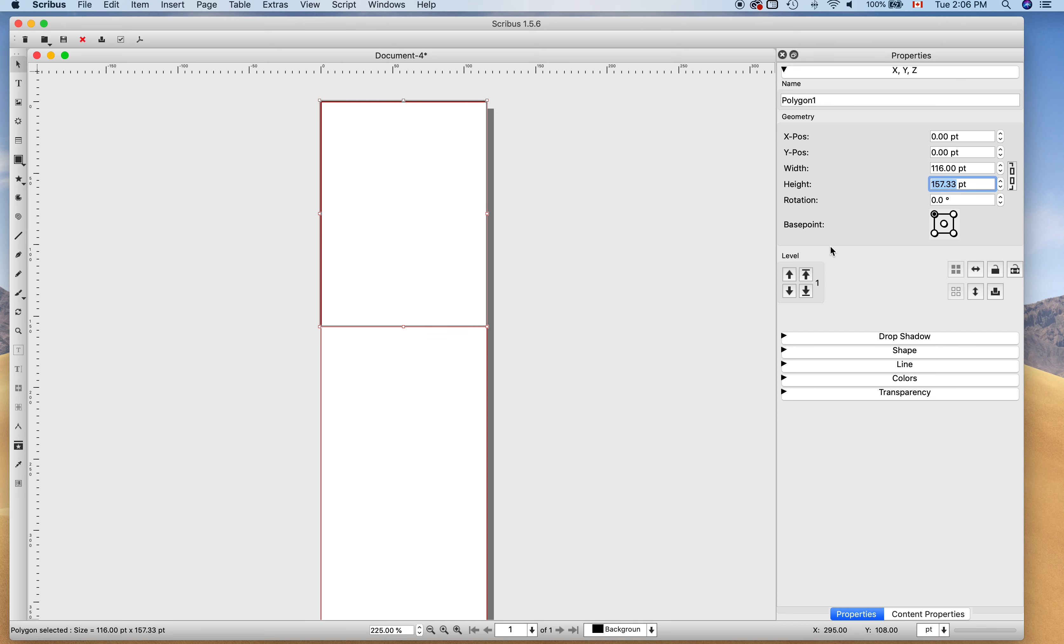
{"action": "type", "text": "1500"}
{"action": "key", "text": "Return"}
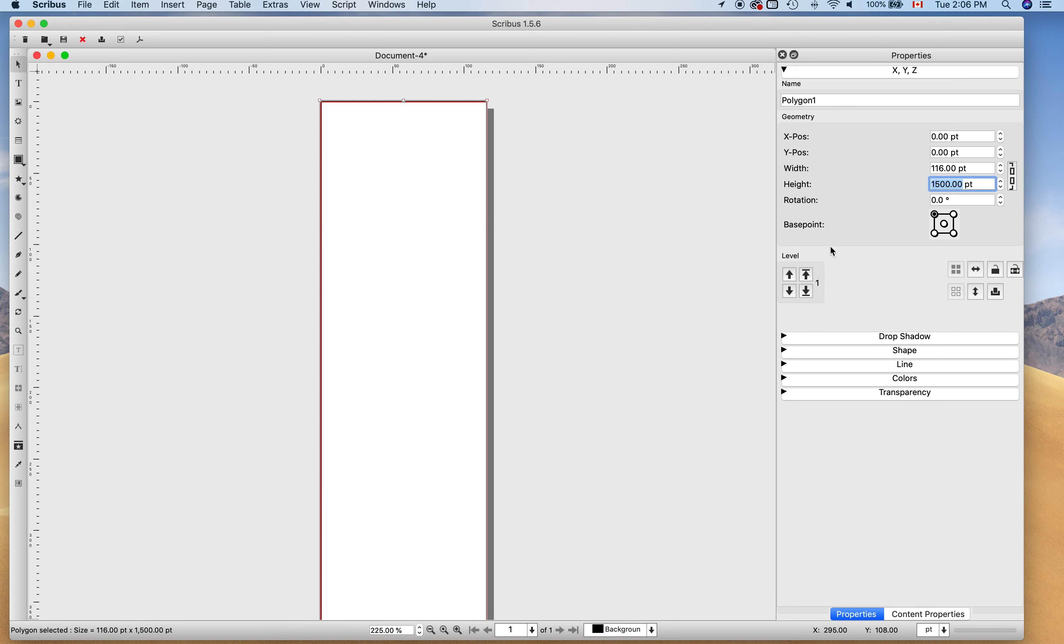
Rename the full-page rectangle from Polygon1 to 'border'.
{"action": "left_click", "coordinate": [580, 256]}
{"action": "scroll", "coordinate": [610, 276], "scroll_direction": "down", "scroll_amount": 3}
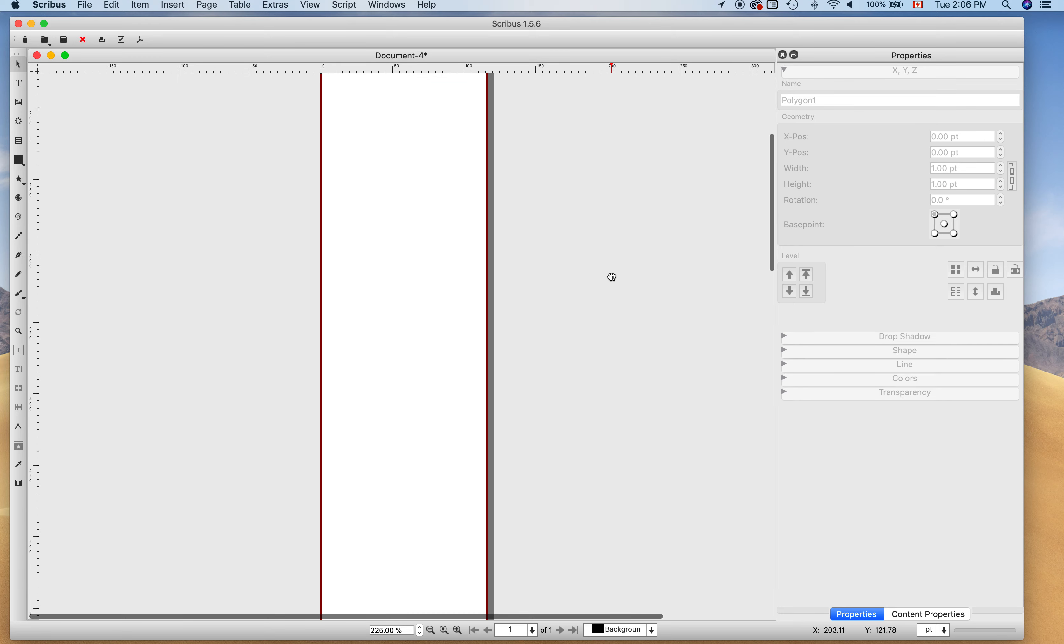
{"action": "scroll", "coordinate": [701, 288], "scroll_direction": "down", "scroll_amount": 10}
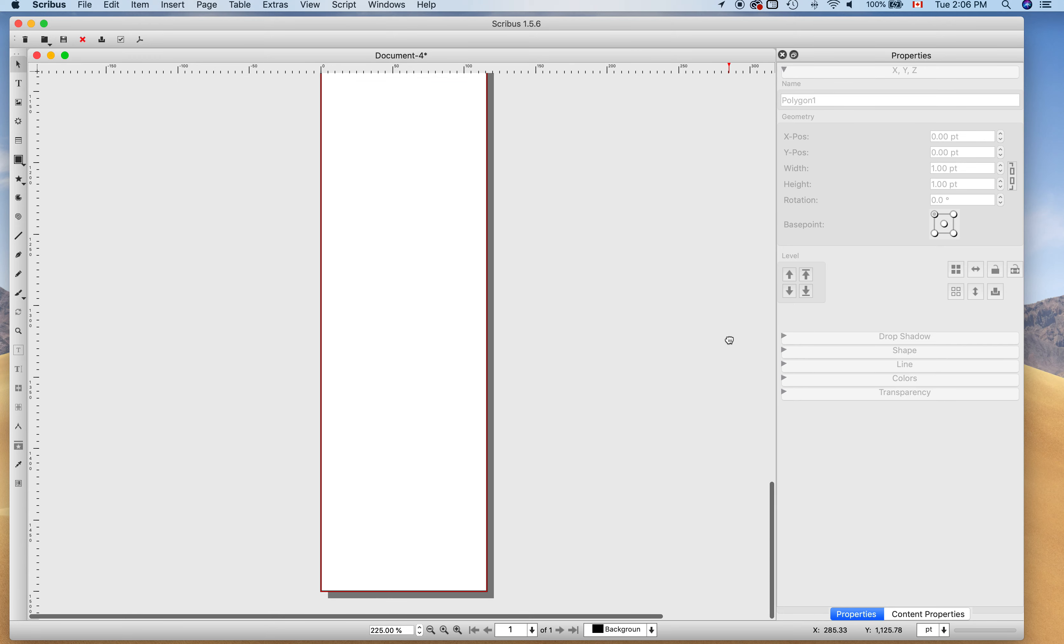
{"action": "scroll", "coordinate": [731, 341], "scroll_direction": "up", "scroll_amount": 12}
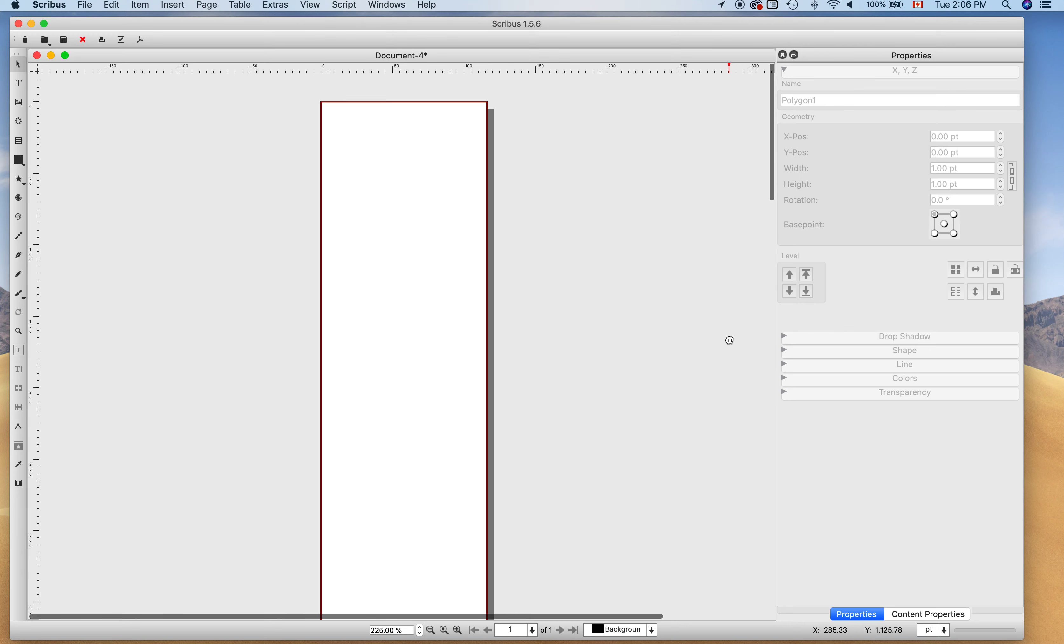
{"action": "left_click", "coordinate": [461, 210]}
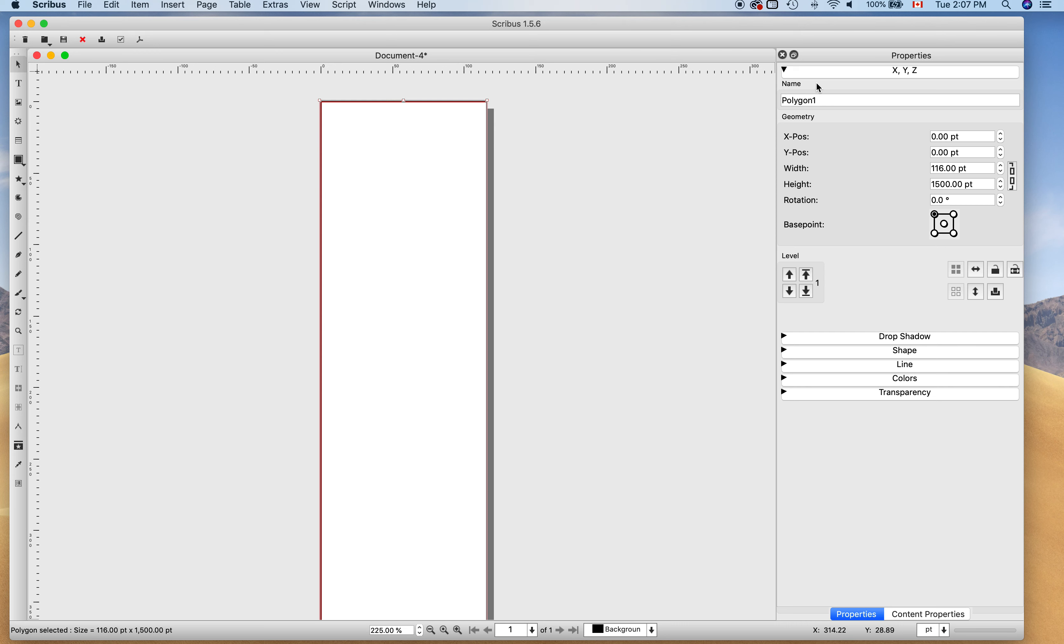
{"action": "left_click_drag", "start_coordinate": [823, 101], "coordinate": [711, 92]}
{"action": "type", "text": "border"}
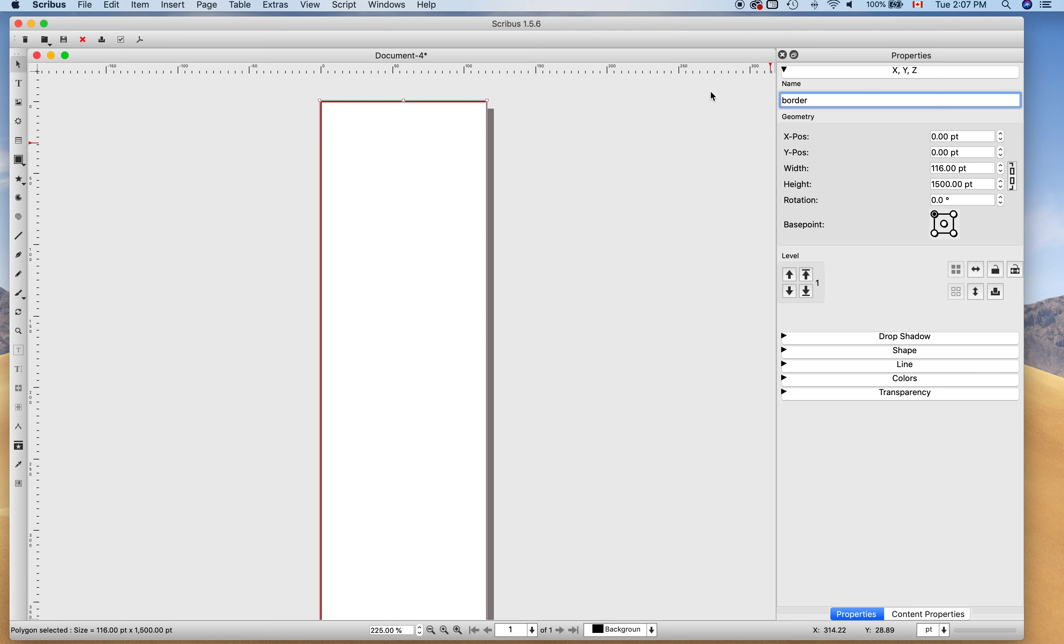
{"action": "left_click", "coordinate": [604, 198]}
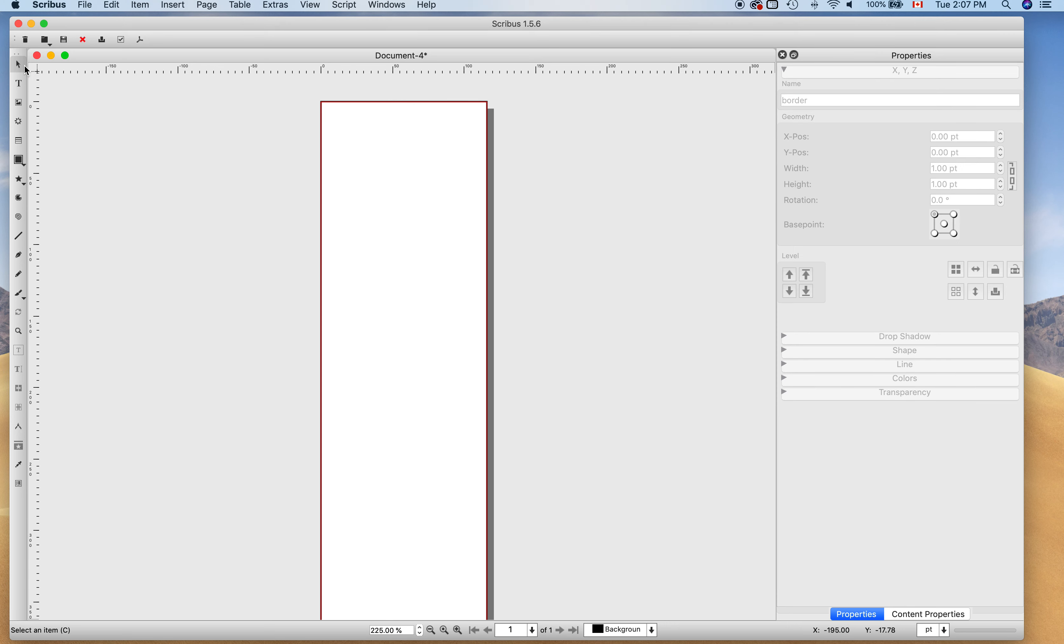
{"action": "left_click", "coordinate": [395, 123]}
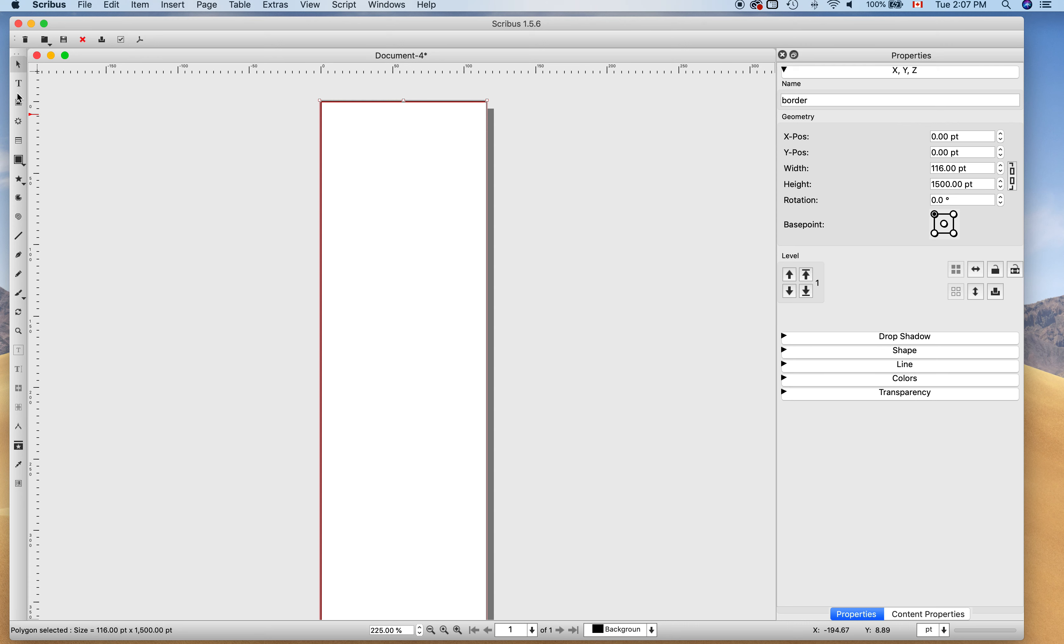
Draw an image frame across the top of the page from its top-left corner.
{"action": "left_click", "coordinate": [20, 100]}
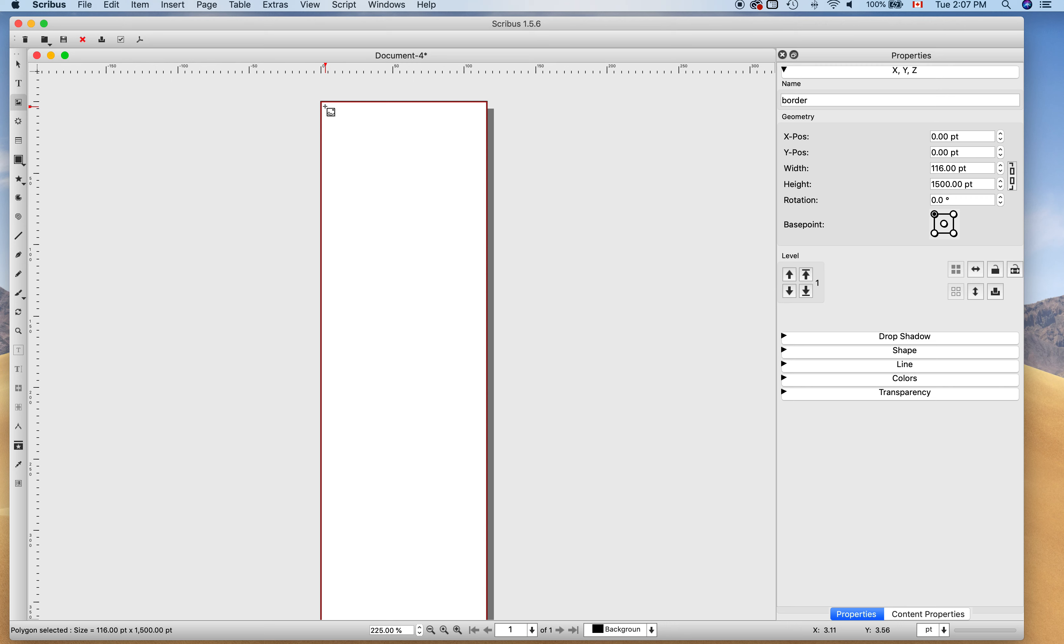
{"action": "left_click_drag", "start_coordinate": [324, 106], "coordinate": [483, 223]}
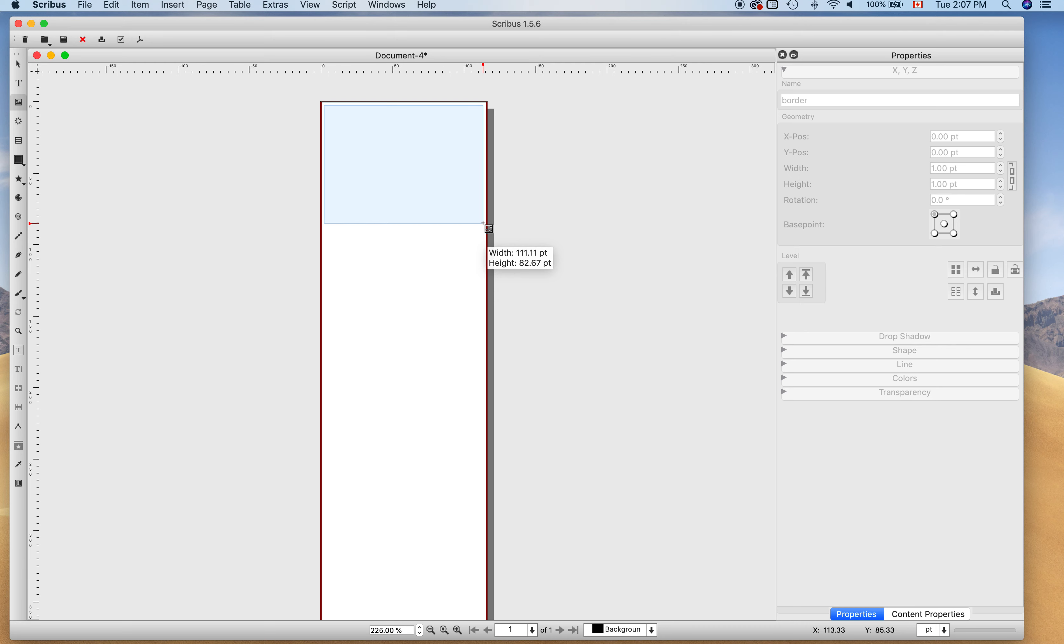
{"action": "left_click_drag", "start_coordinate": [483, 223], "coordinate": [483, 224]}
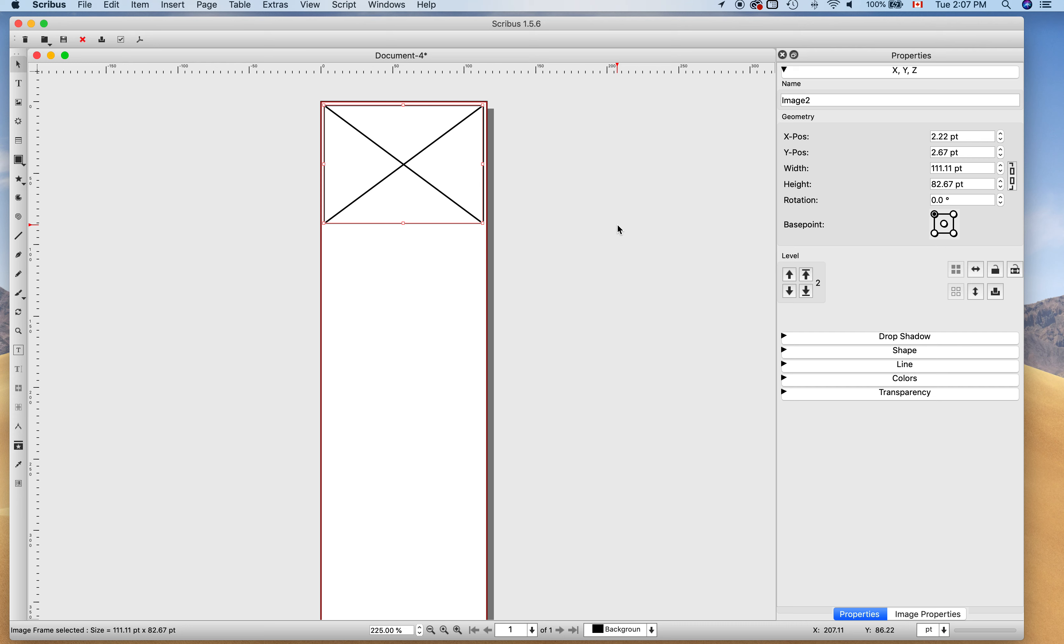
Draw a tall text frame, about 110.22 × 1407.56 pt, beneath the image frame.
{"action": "left_click", "coordinate": [19, 84]}
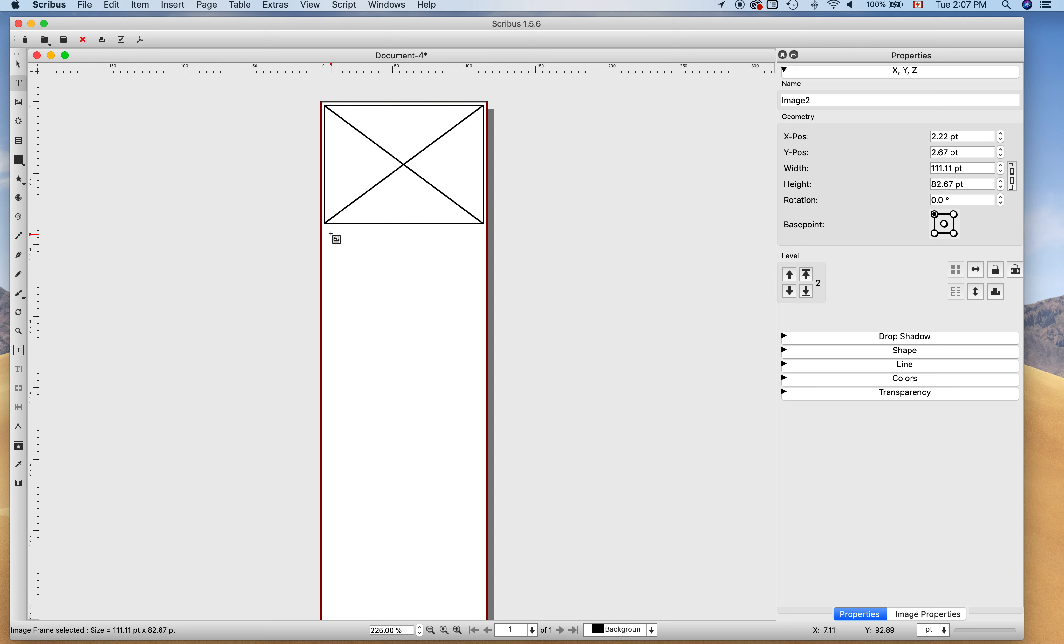
{"action": "left_click_drag", "start_coordinate": [326, 228], "coordinate": [483, 331]}
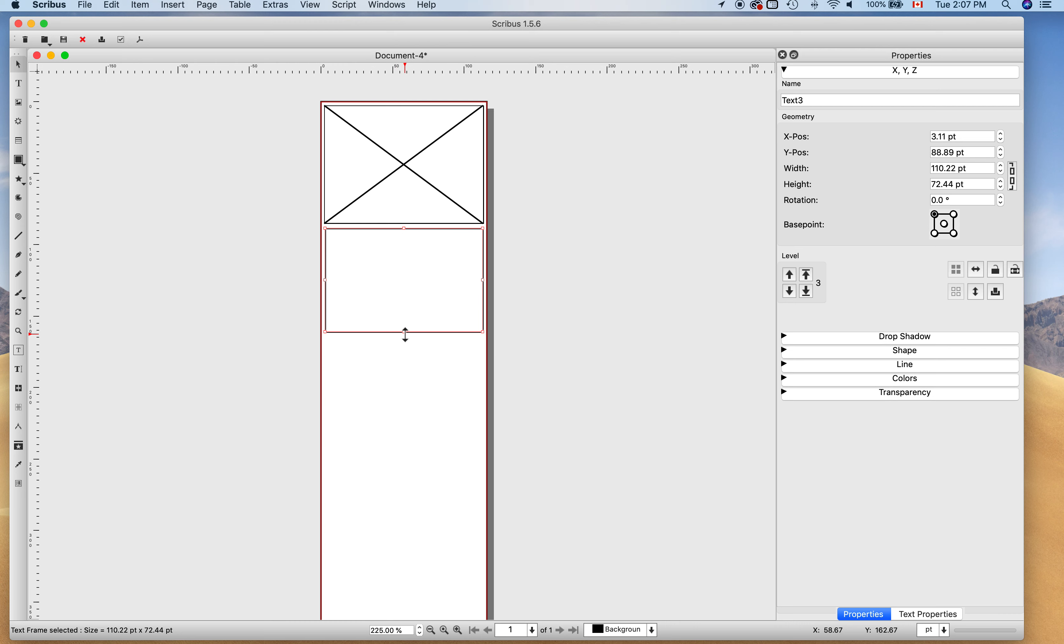
{"action": "mouse_move", "coordinate": [405, 334]}
{"action": "left_mouse_down"}
{"action": "mouse_move", "coordinate": [417, 626]}
{"action": "mouse_move", "coordinate": [409, 355]}
{"action": "left_mouse_up"}
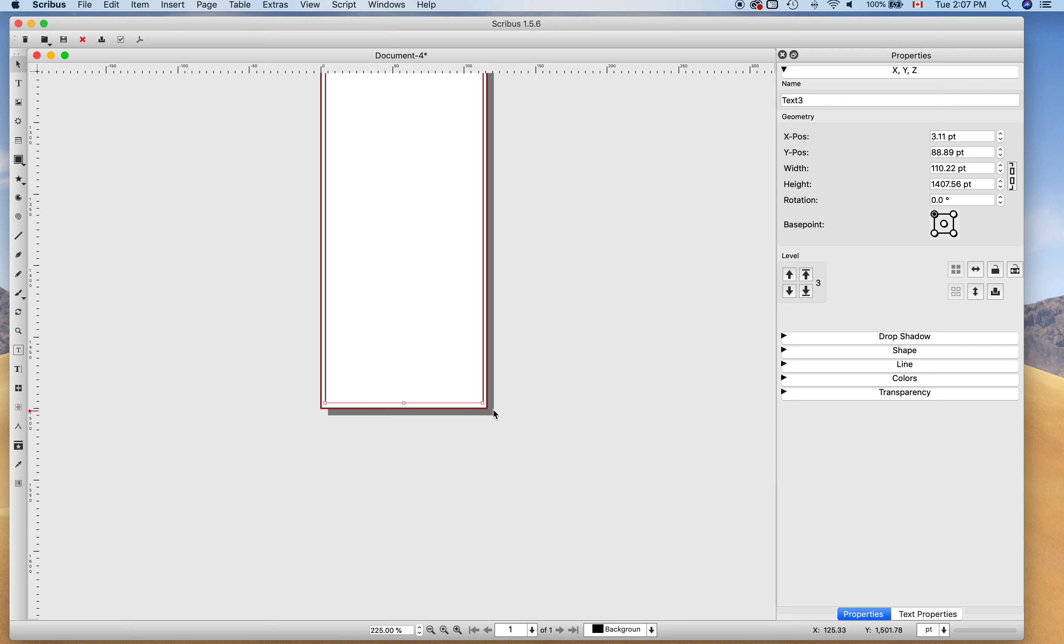
{"action": "left_click_drag", "start_coordinate": [404, 401], "coordinate": [404, 405]}
{"action": "left_click", "coordinate": [594, 423]}
{"action": "scroll", "coordinate": [595, 423], "scroll_direction": "up", "scroll_amount": 10}
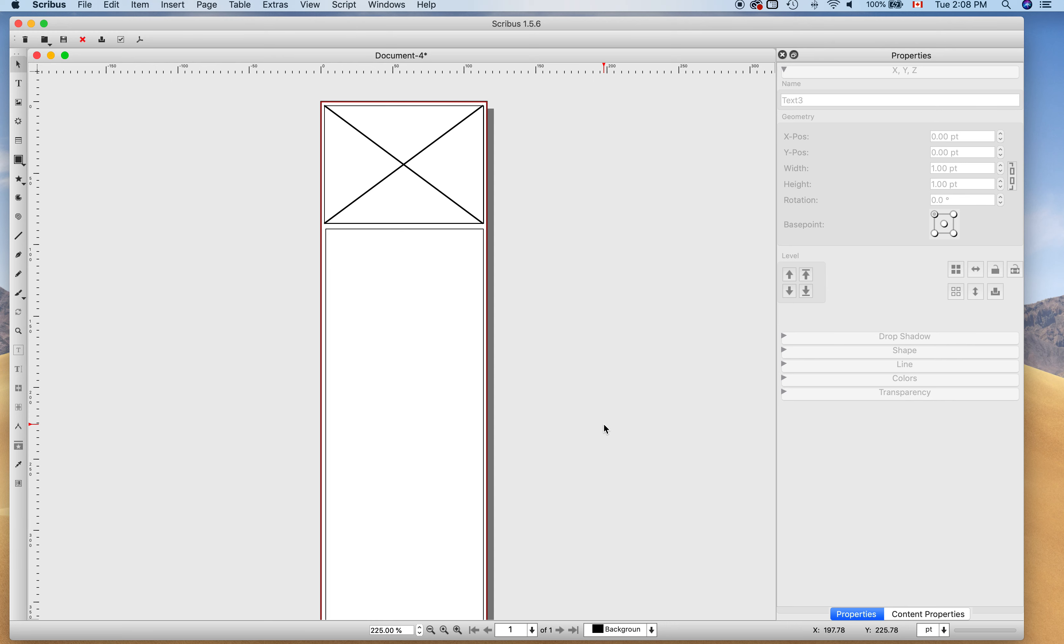
Select the lower text frame and set its font to Arial Narrow.
{"action": "left_click", "coordinate": [361, 292]}
{"action": "key", "text": "Left"}
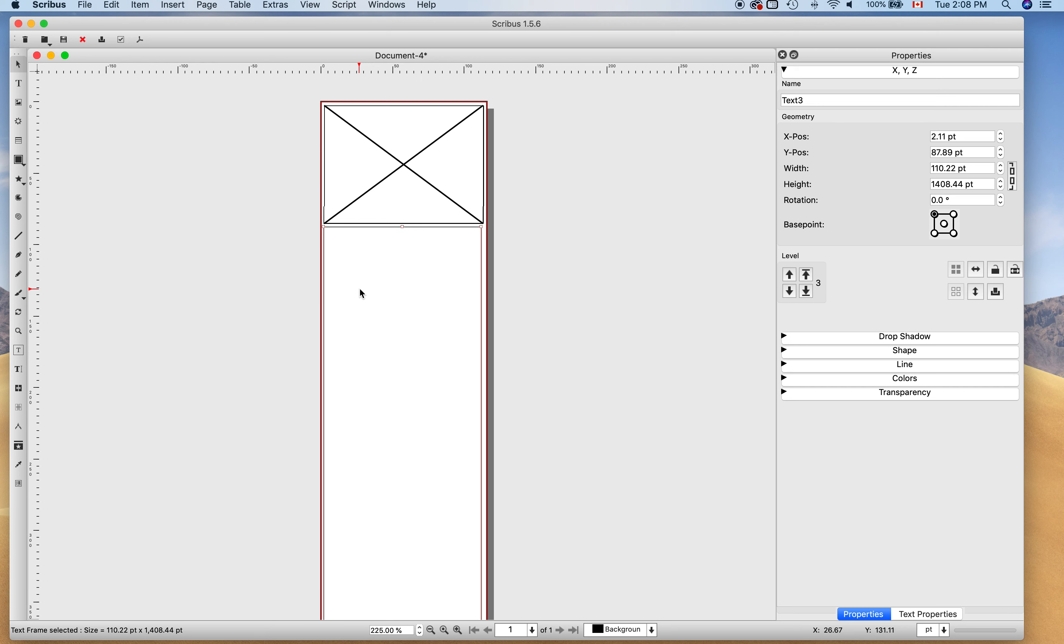
{"action": "key", "text": "Right"}
{"action": "left_click", "coordinate": [609, 293]}
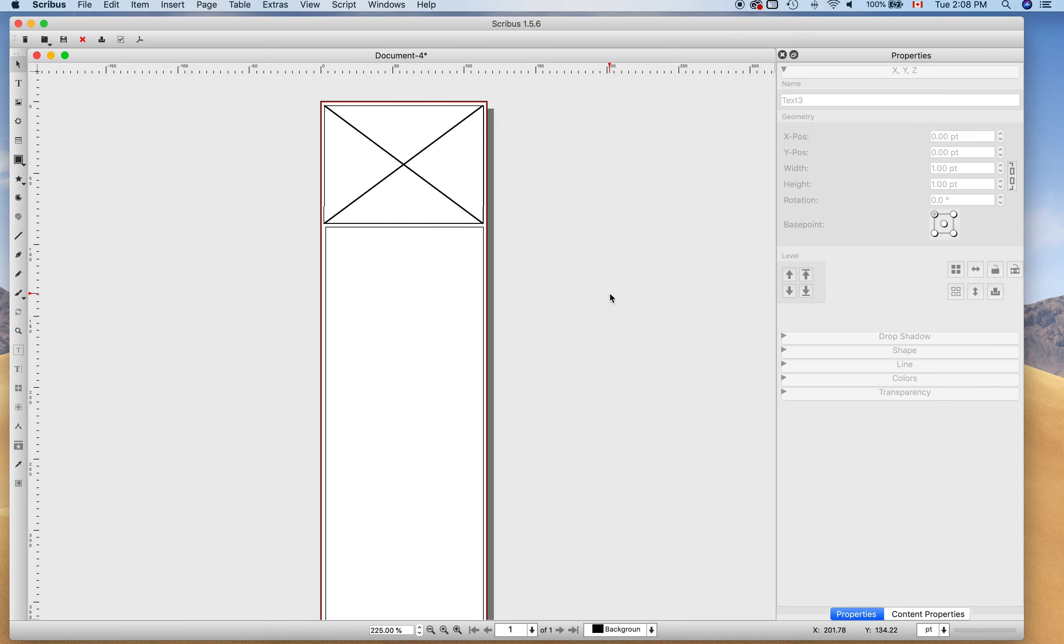
{"action": "left_click", "coordinate": [401, 284]}
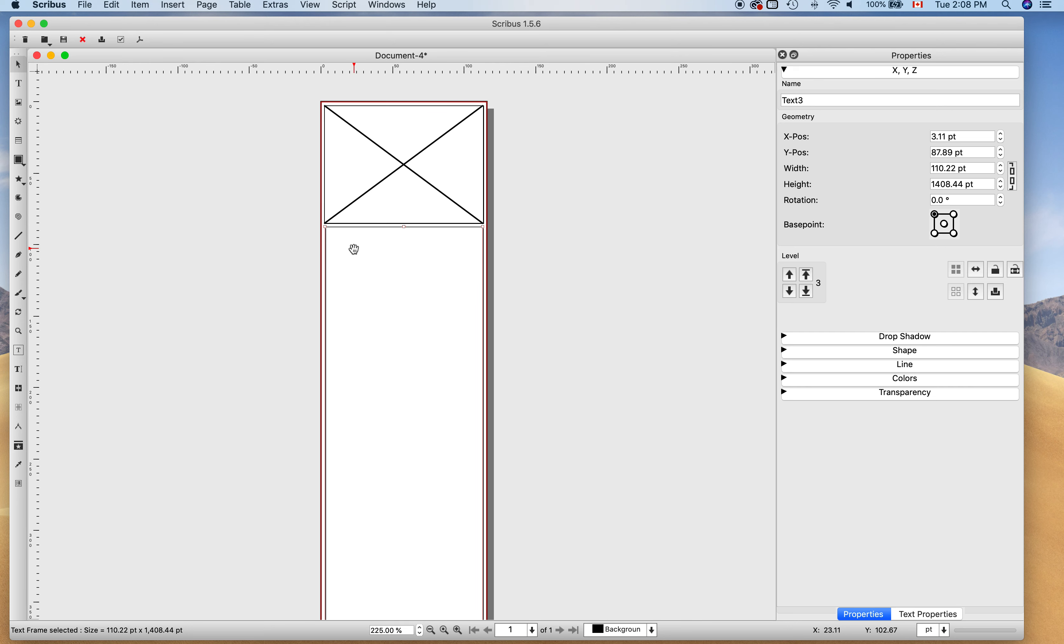
{"action": "left_click", "coordinate": [940, 614]}
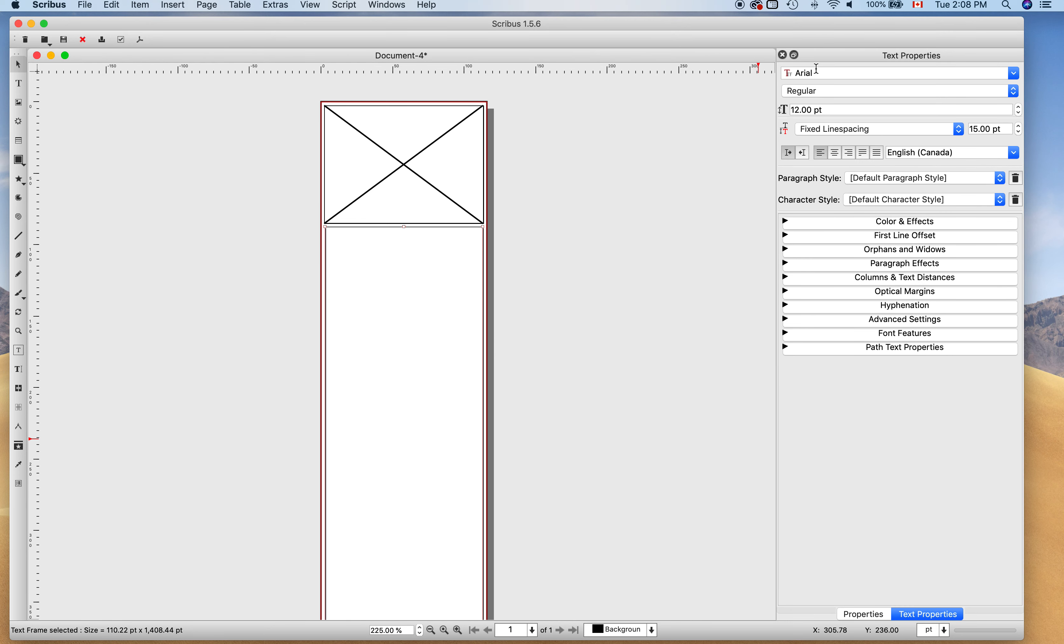
{"action": "left_click", "coordinate": [851, 73]}
{"action": "left_click", "coordinate": [1016, 73]}
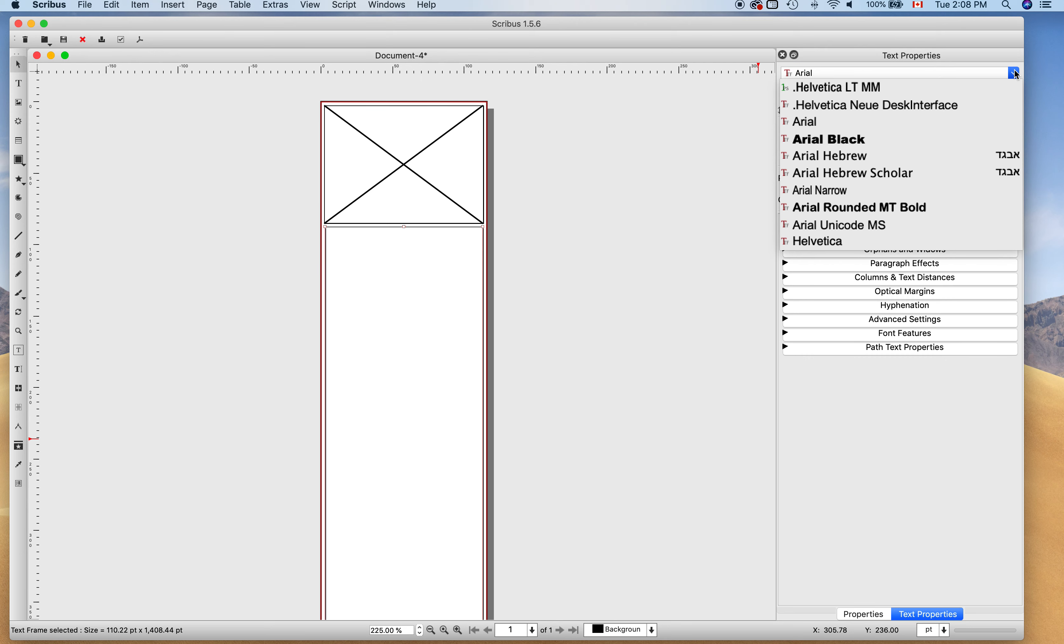
{"action": "left_click", "coordinate": [868, 196]}
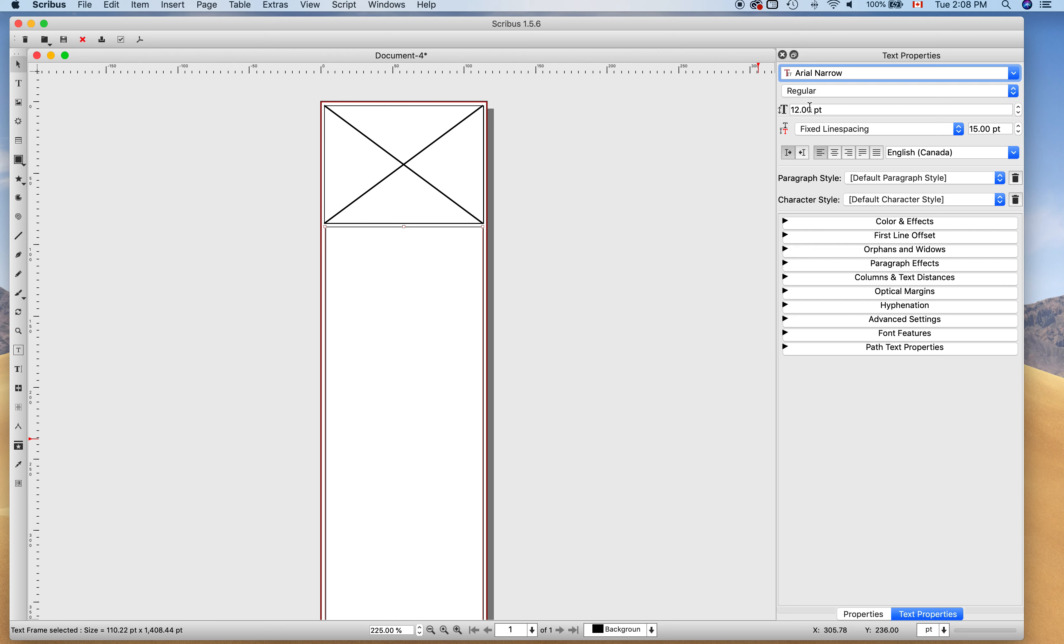
Give the frame 8 pt font size, 8 pt fixed line spacing and forced-justified alignment.
{"action": "key", "text": "Tab"}
{"action": "type", "text": "8"}
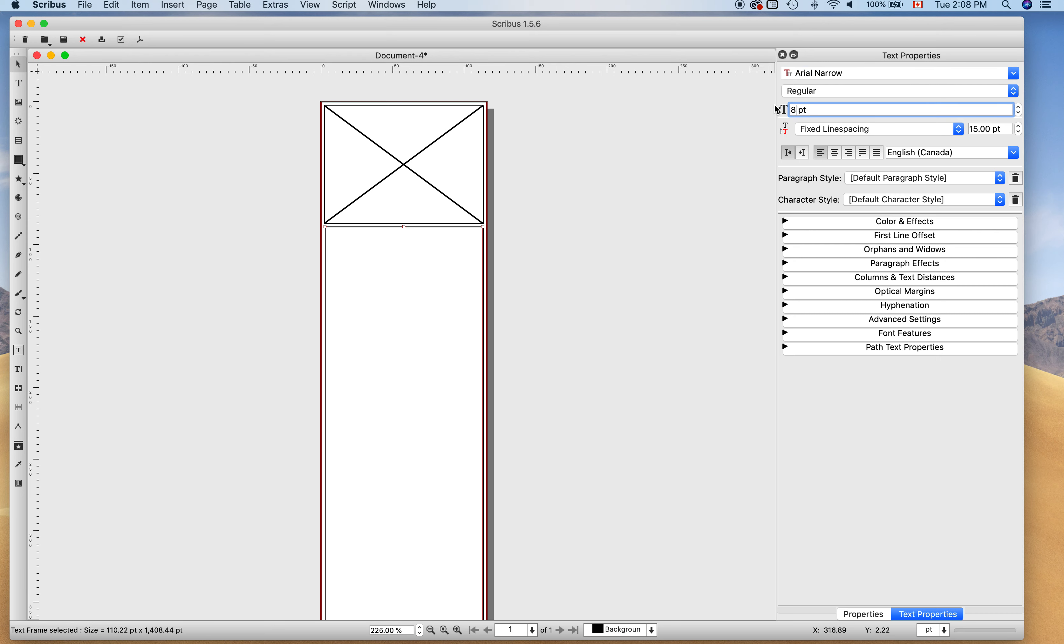
{"action": "key", "text": "Tab"}
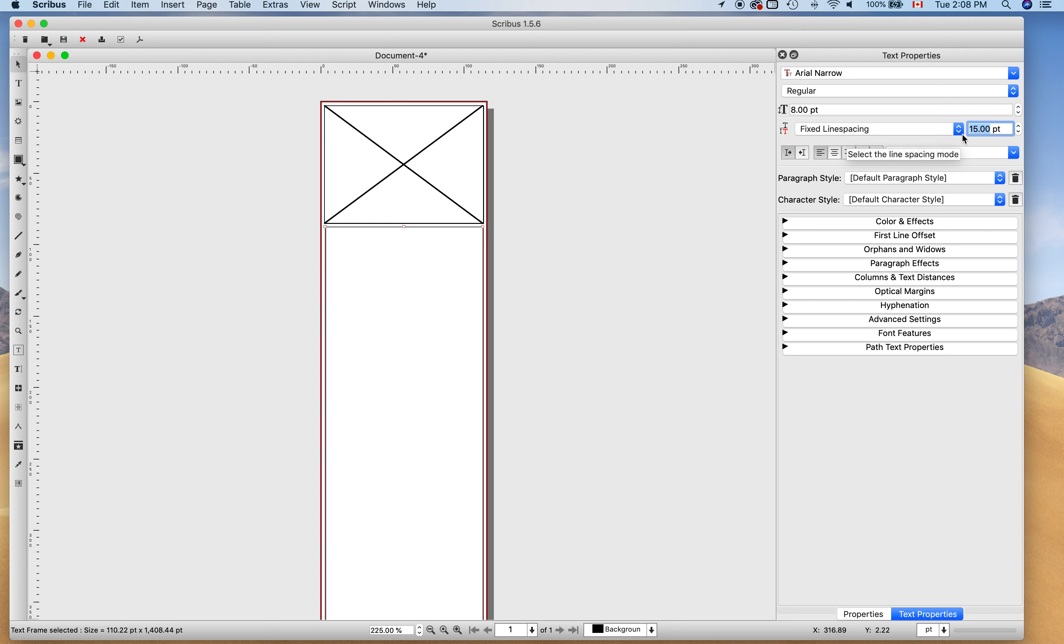
{"action": "type", "text": "8"}
{"action": "key", "text": "Tab"}
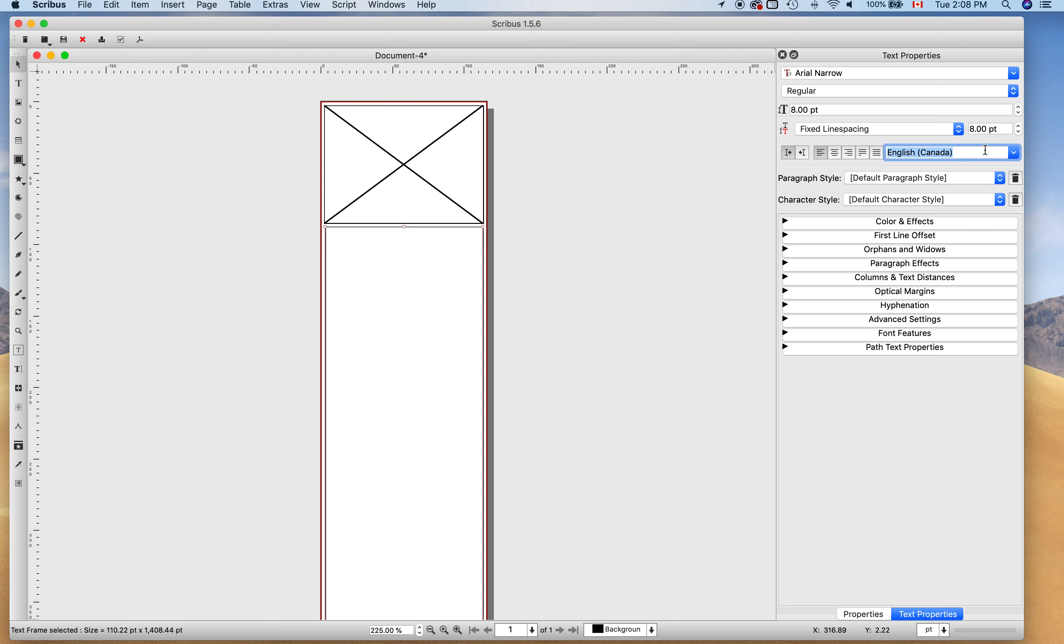
{"action": "left_click", "coordinate": [878, 154]}
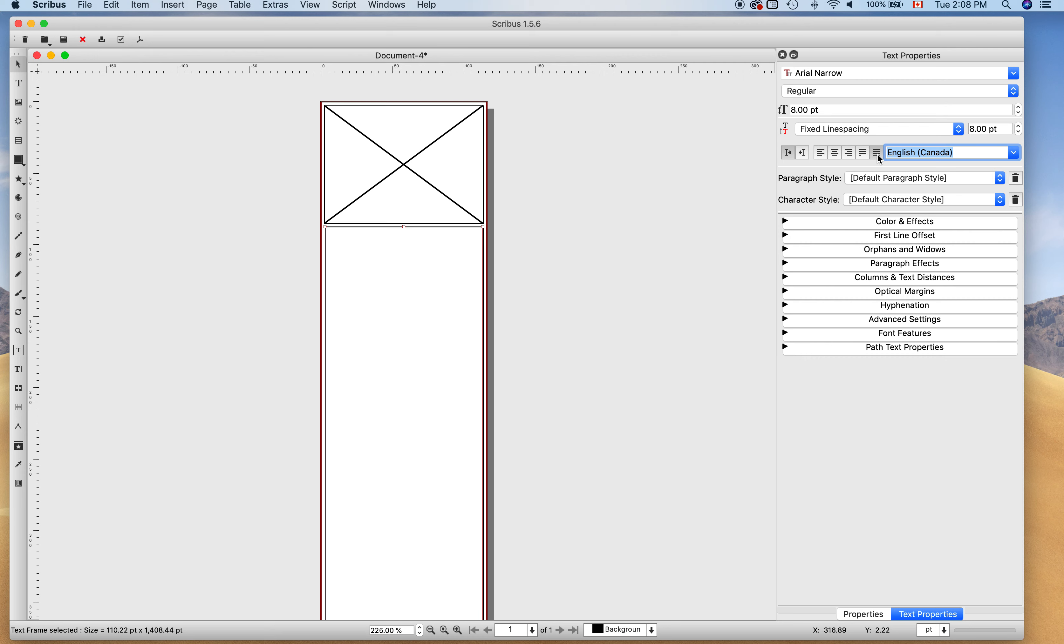
{"action": "left_click", "coordinate": [634, 295]}
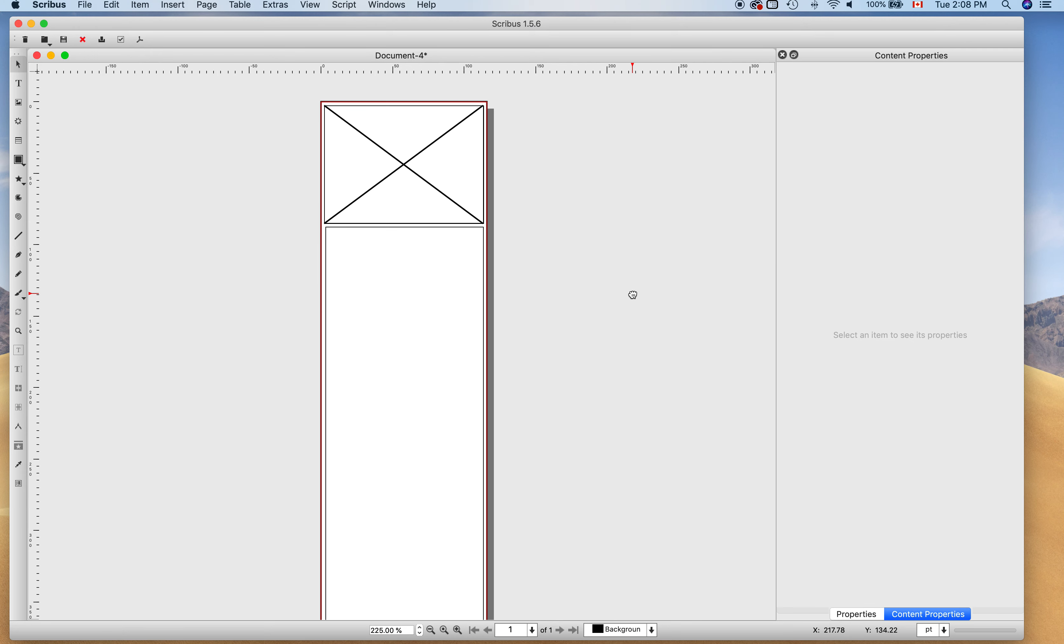
{"action": "left_click", "coordinate": [446, 285]}
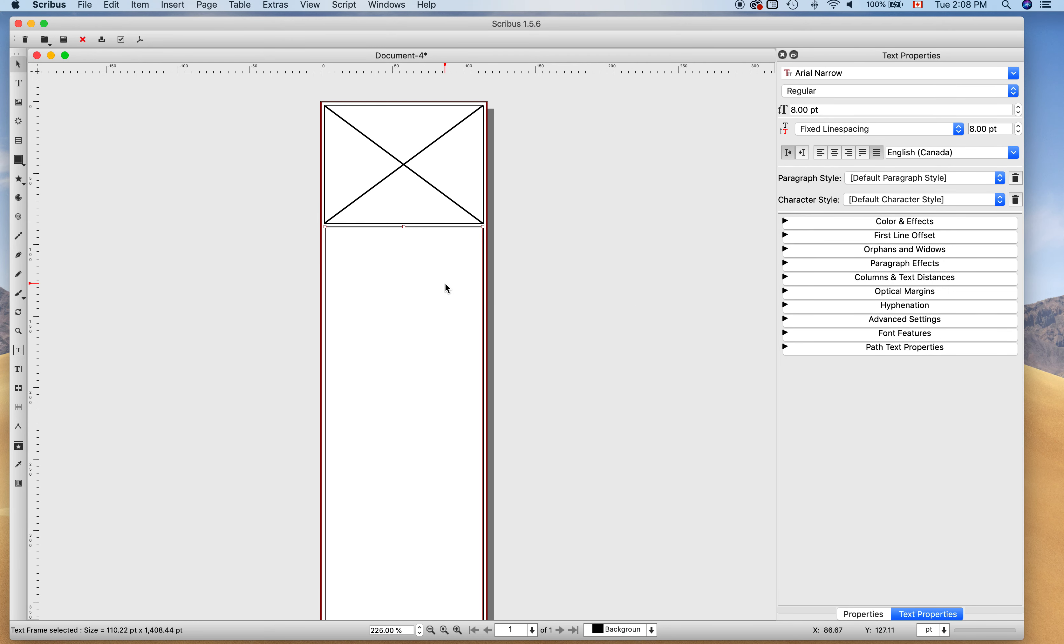
Save the document as photo_border.sla in the Desktop's mytemplates folder.
{"action": "left_click", "coordinate": [560, 262]}
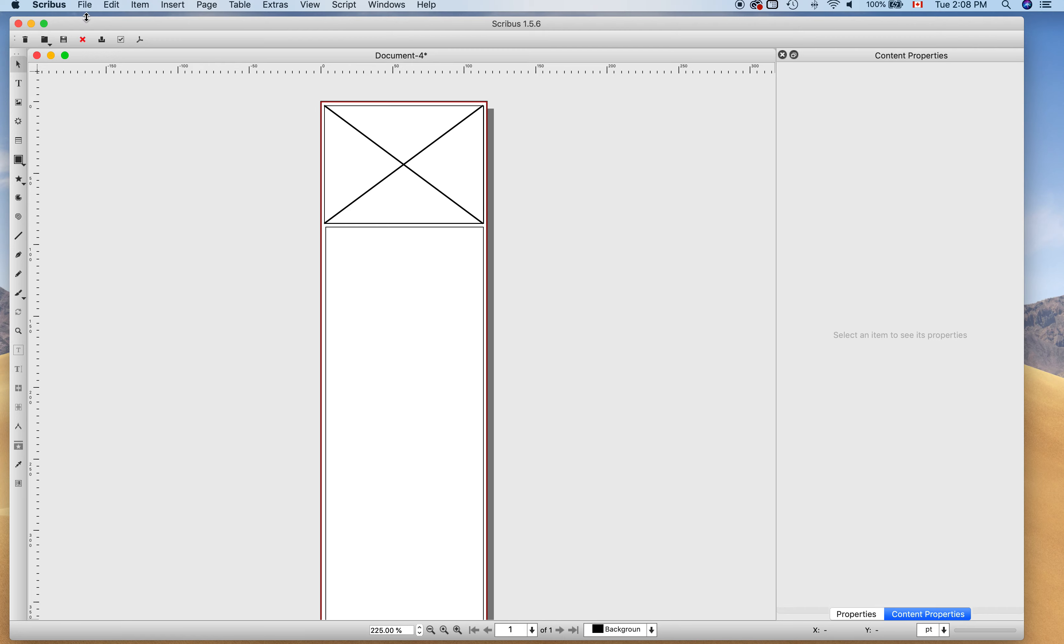
{"action": "left_click", "coordinate": [87, 6]}
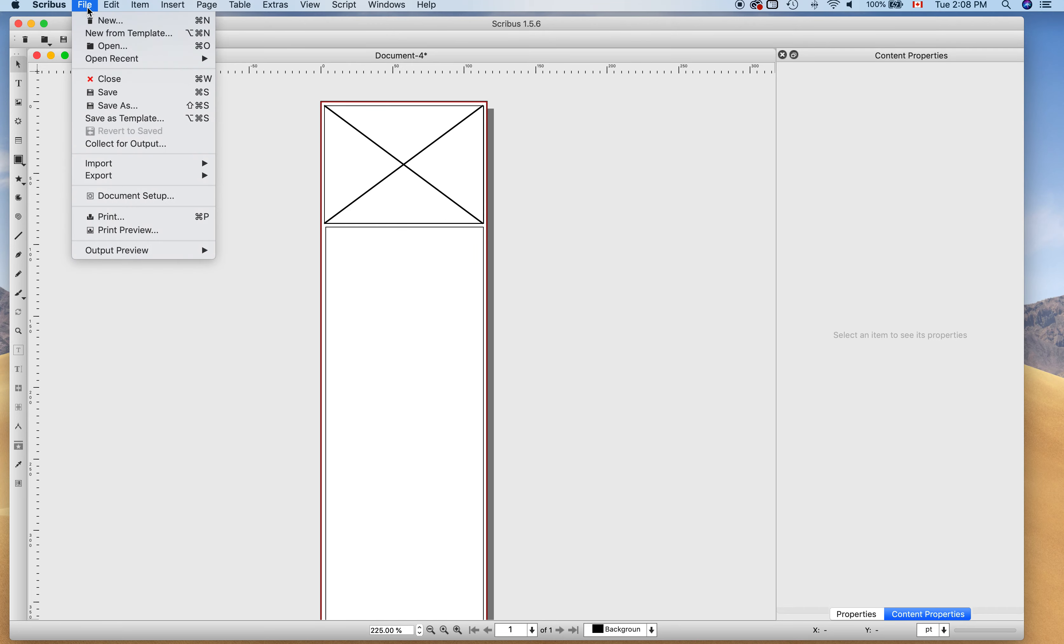
{"action": "left_click", "coordinate": [154, 108]}
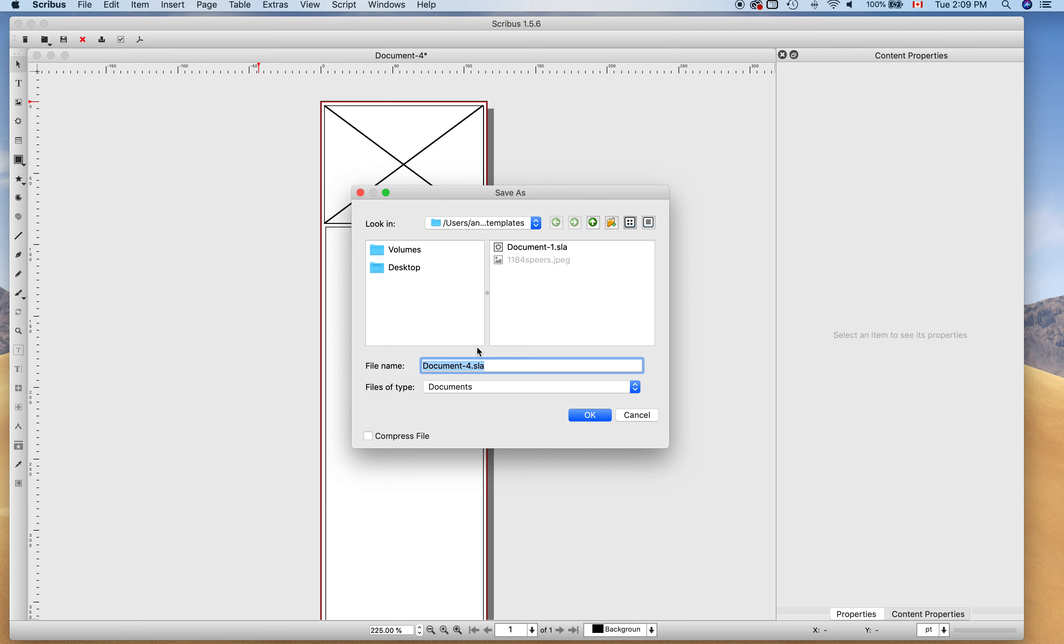
{"action": "type", "text": "photo_border"}
{"action": "left_click", "coordinate": [594, 417]}
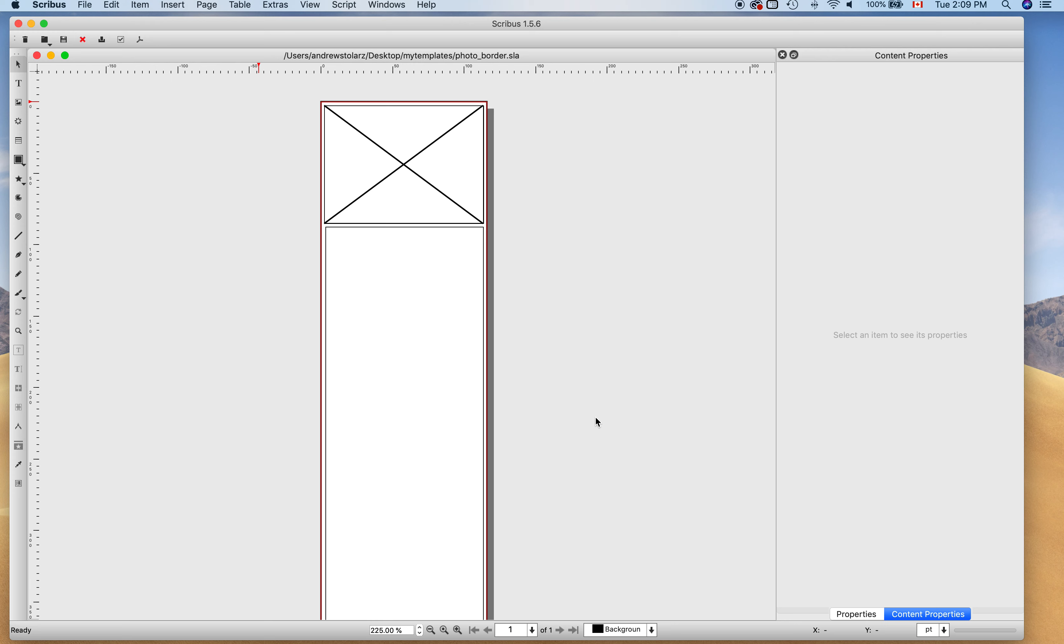
Delete the top image frame and stretch the text frame up to about 110.22 × 1493.67 pt.
{"action": "left_click", "coordinate": [436, 188]}
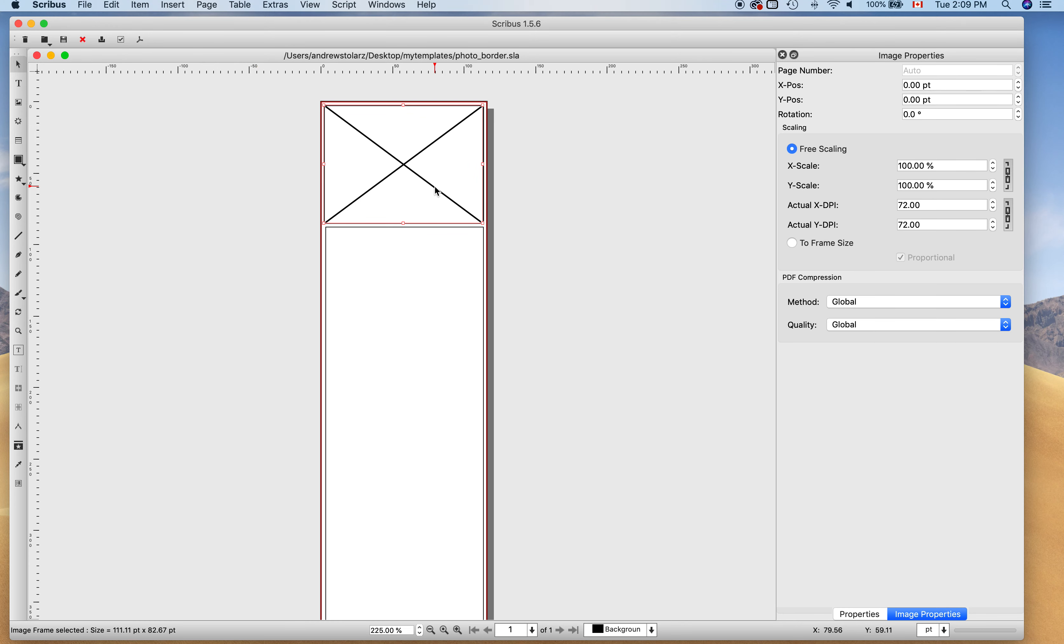
{"action": "key", "text": "Delete"}
{"action": "left_click", "coordinate": [432, 250]}
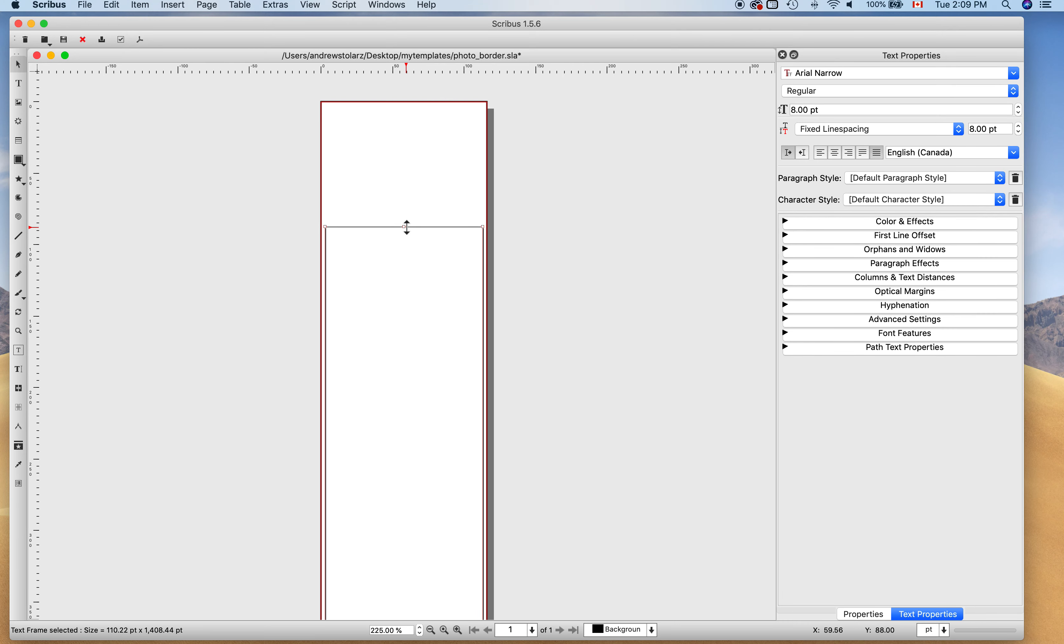
{"action": "left_click_drag", "start_coordinate": [407, 227], "coordinate": [405, 106]}
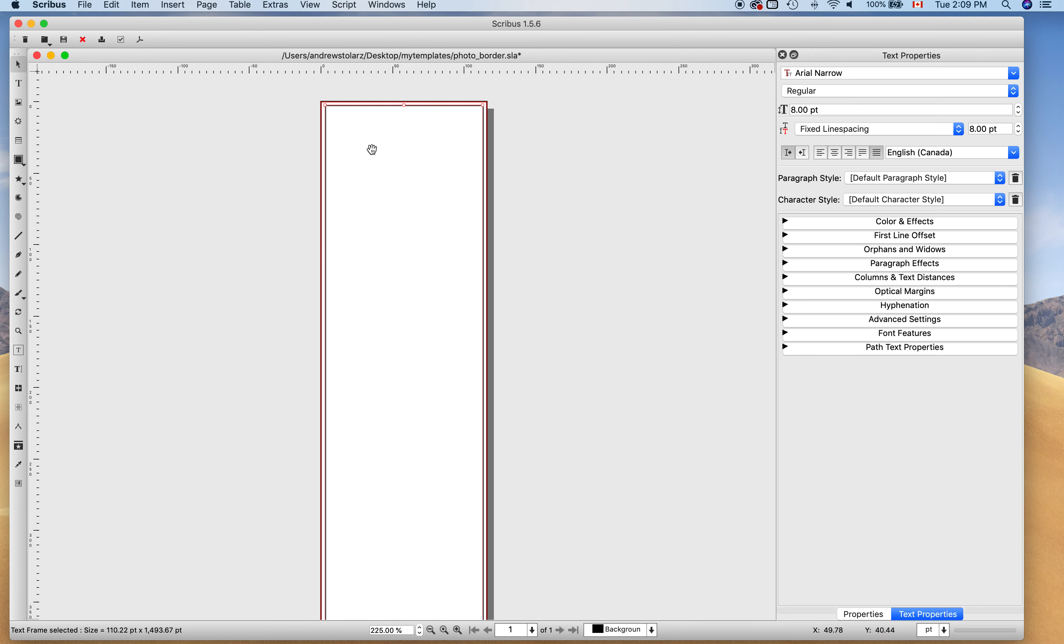
{"action": "left_click", "coordinate": [173, 147]}
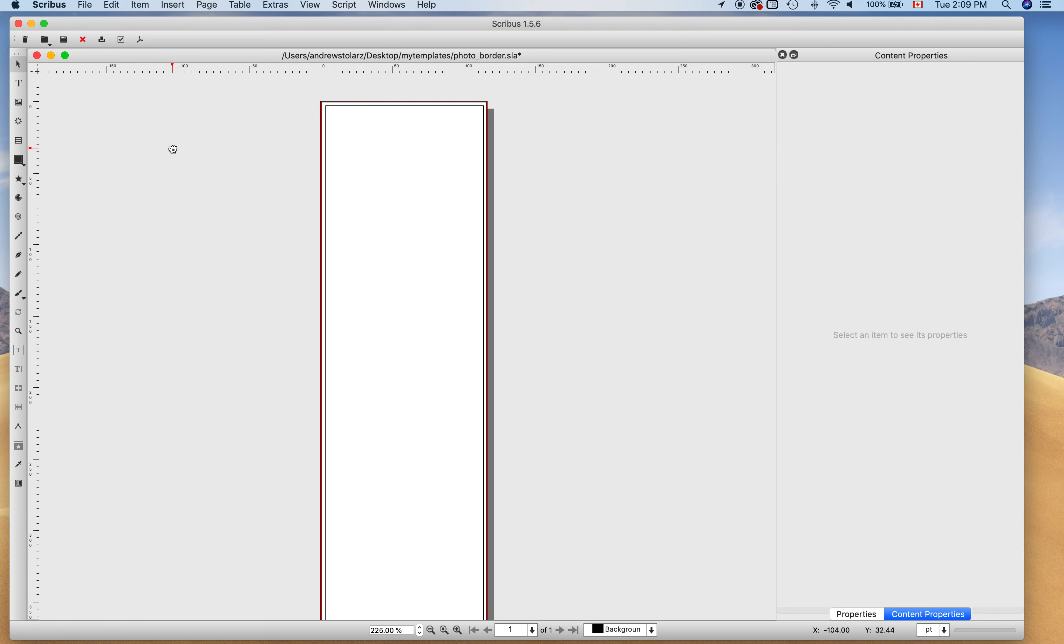
{"action": "left_click", "coordinate": [89, 6]}
{"action": "left_click", "coordinate": [139, 111]}
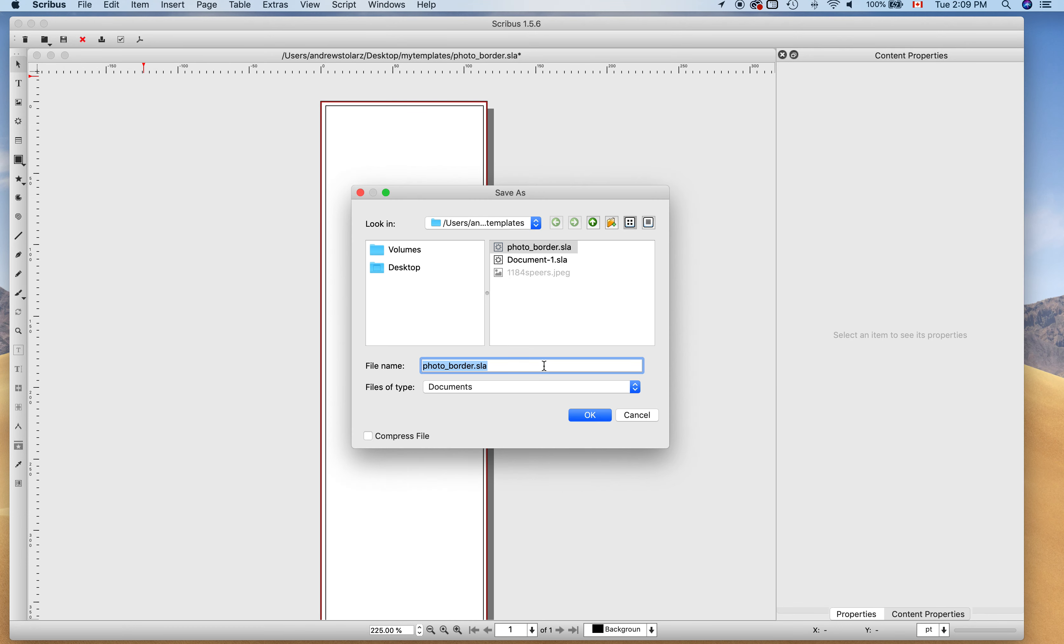
Save a copy of the layout under the file name border_ad.sla.
{"action": "type", "text": "border"}
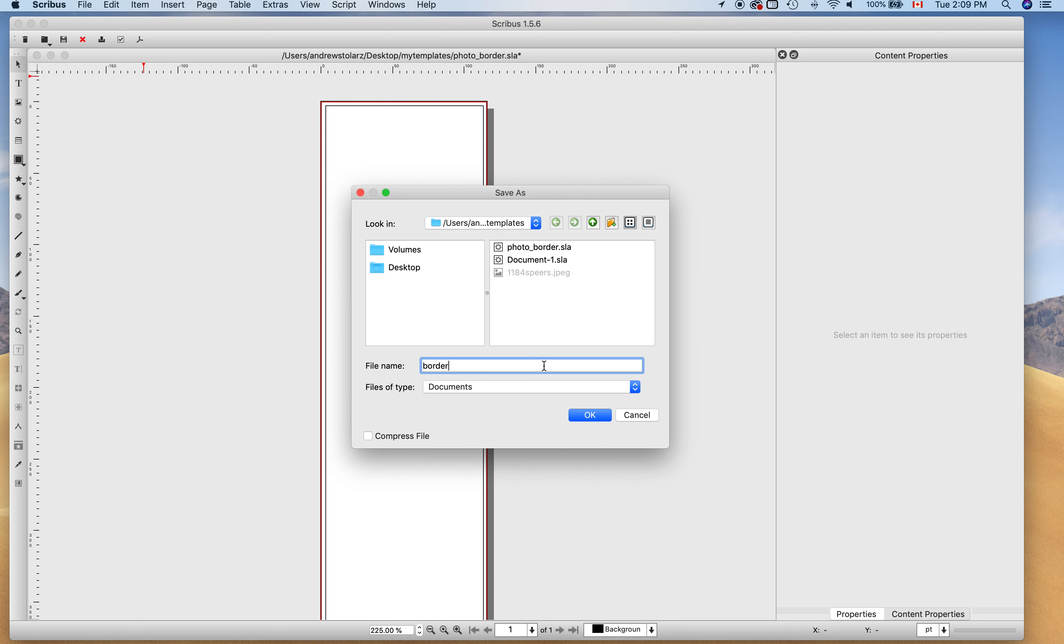
{"action": "type", "text": "_ad"}
{"action": "left_click", "coordinate": [590, 416]}
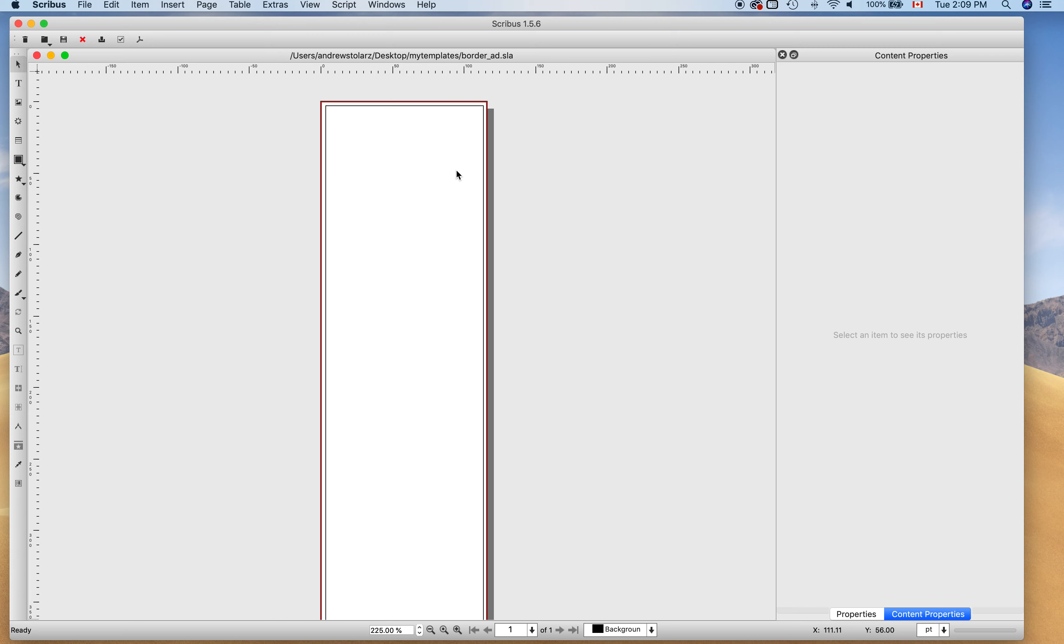
Delete the red 'border' polygon surrounding the page.
{"action": "left_click", "coordinate": [321, 117]}
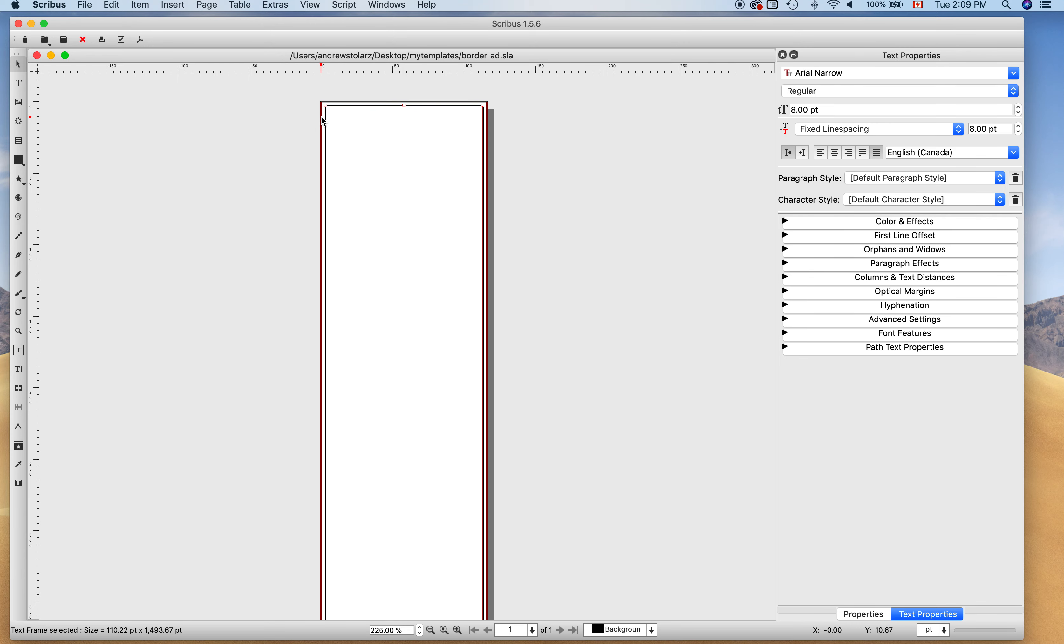
{"action": "left_click", "coordinate": [308, 109]}
{"action": "left_click", "coordinate": [324, 104]}
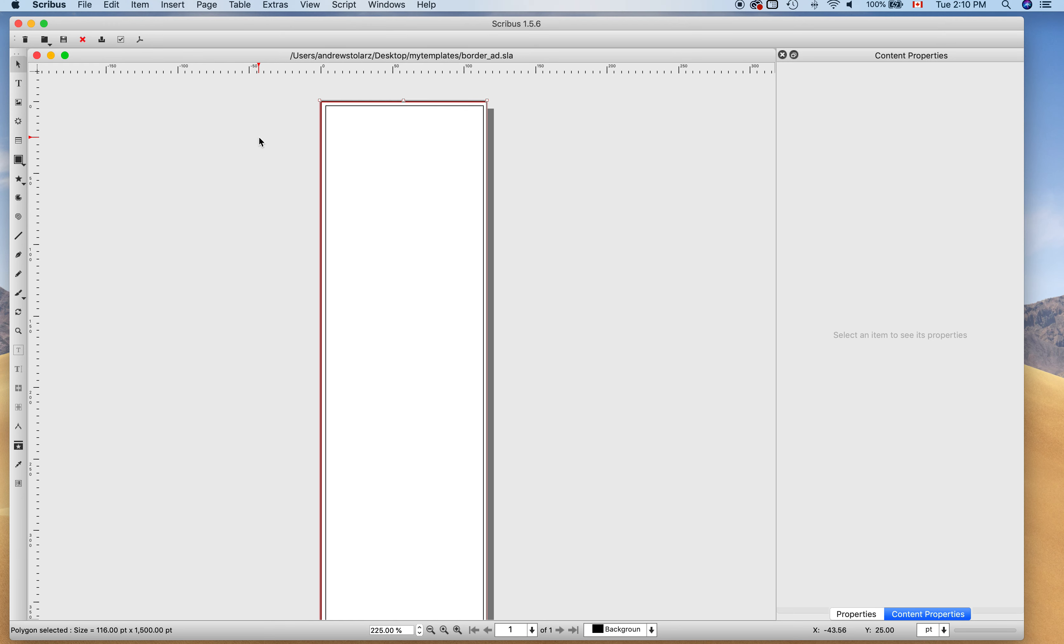
{"action": "key", "text": "Delete"}
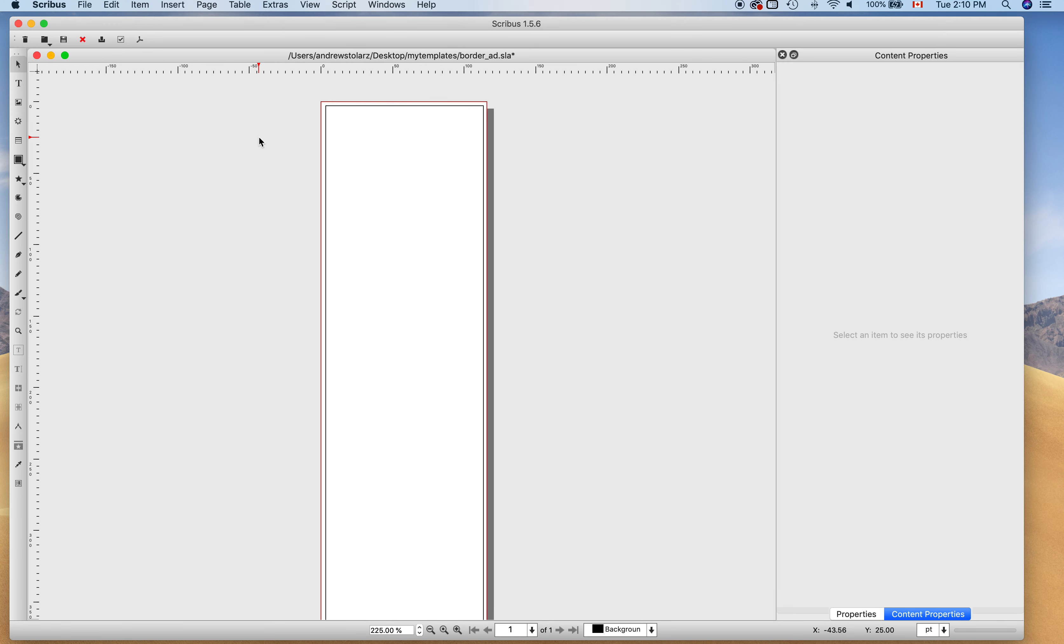
Place the text frame Text3 at X 0, Y 0 with width 116 pt and height 1500 pt.
{"action": "left_click", "coordinate": [344, 146]}
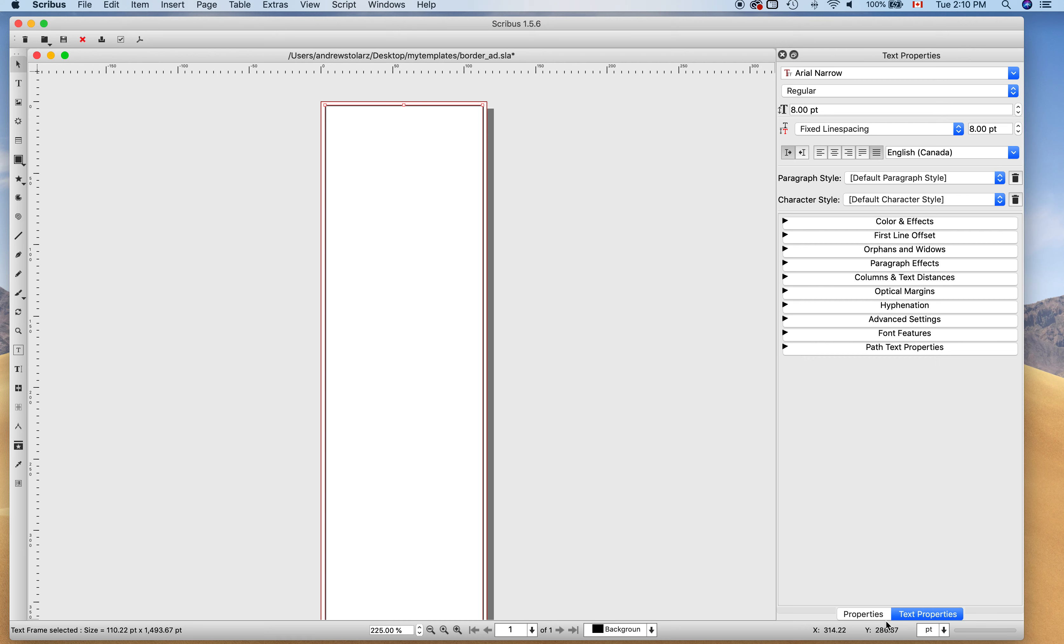
{"action": "left_click", "coordinate": [865, 614]}
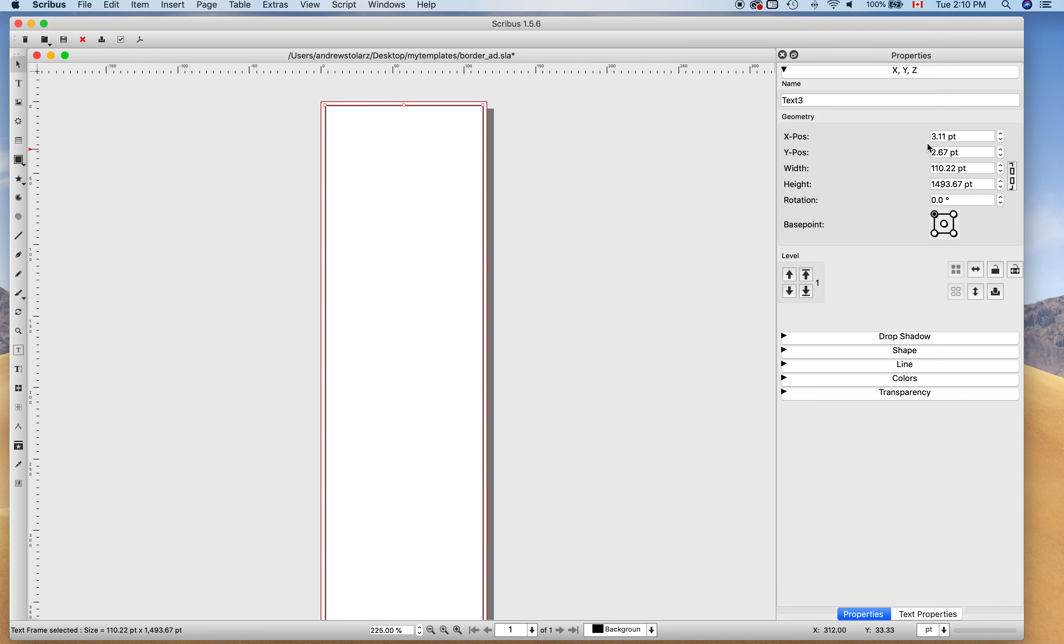
{"action": "double_click", "coordinate": [948, 138]}
{"action": "type", "text": "0"}
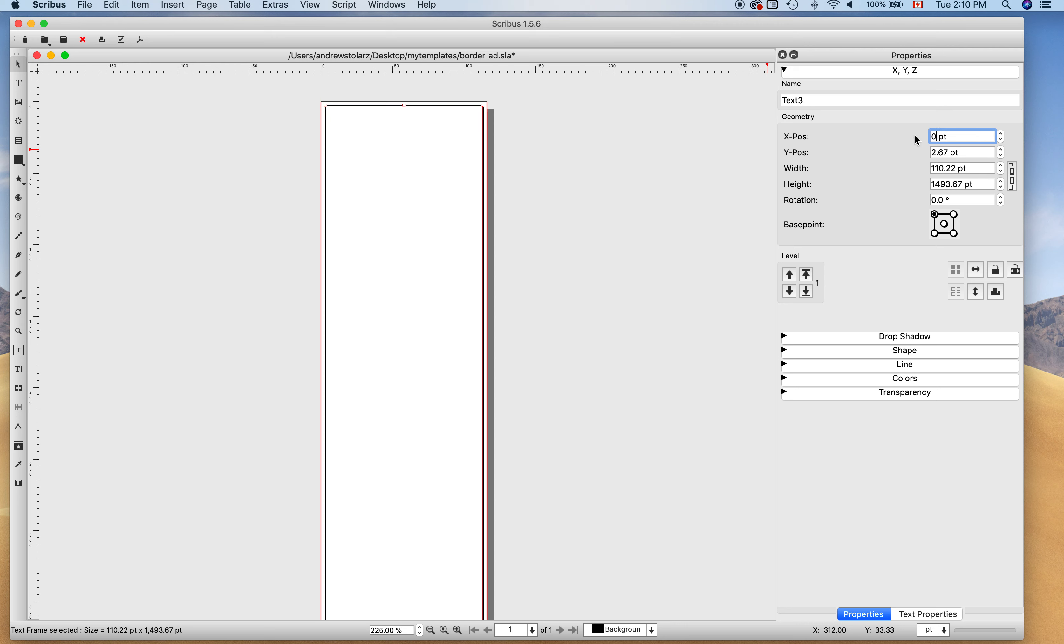
{"action": "key", "text": "Tab"}
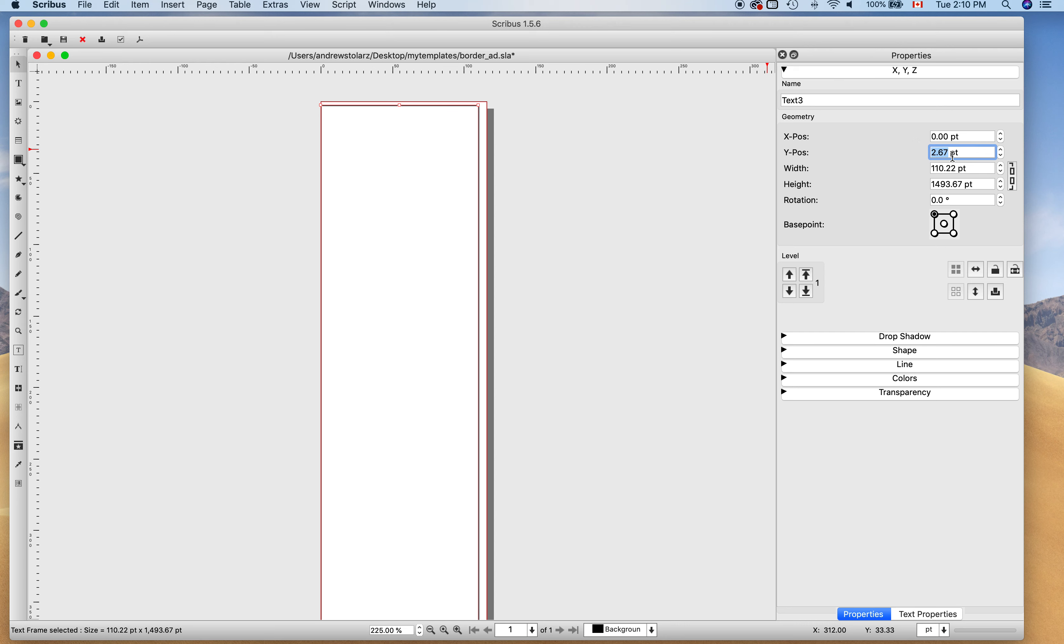
{"action": "type", "text": "0"}
{"action": "key", "text": "Tab"}
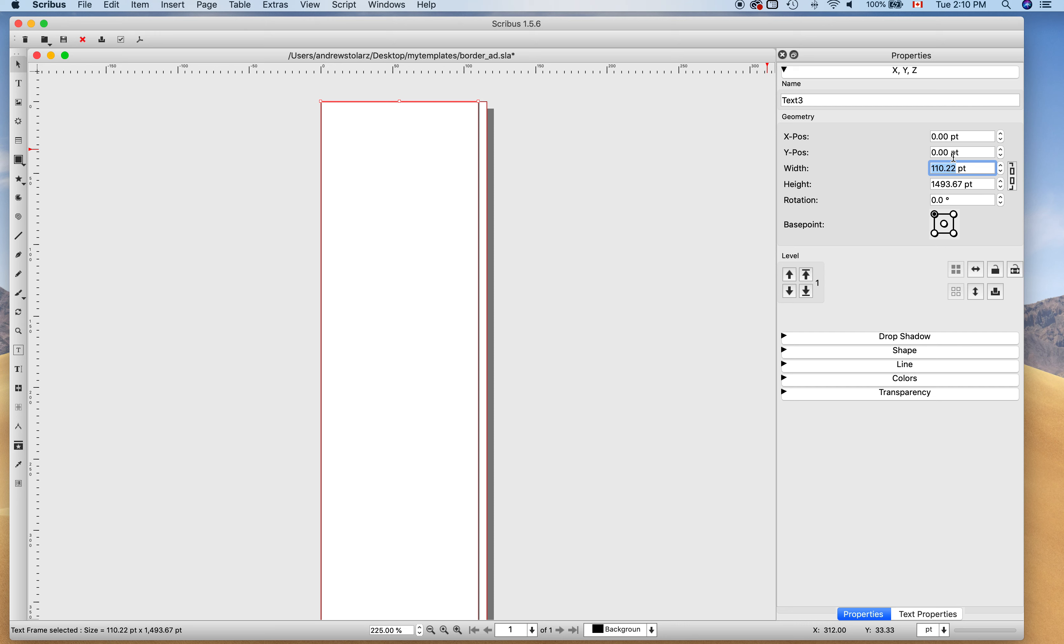
{"action": "type", "text": "116"}
{"action": "key", "text": "Tab"}
{"action": "type", "text": "1500"}
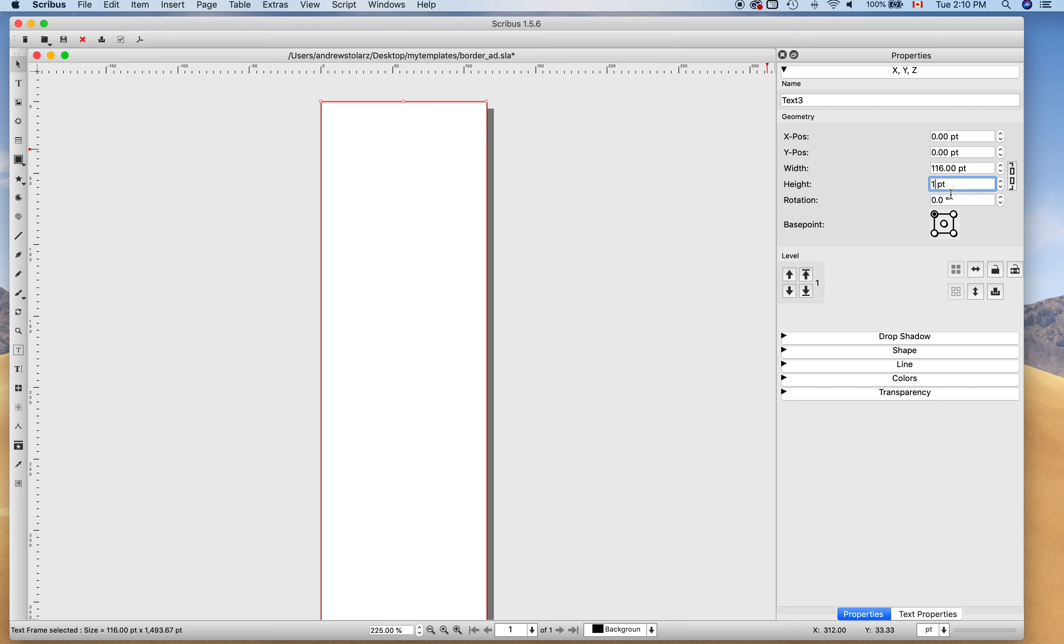
{"action": "key", "text": "Return"}
{"action": "double_click", "coordinate": [438, 223]}
{"action": "left_click", "coordinate": [537, 219]}
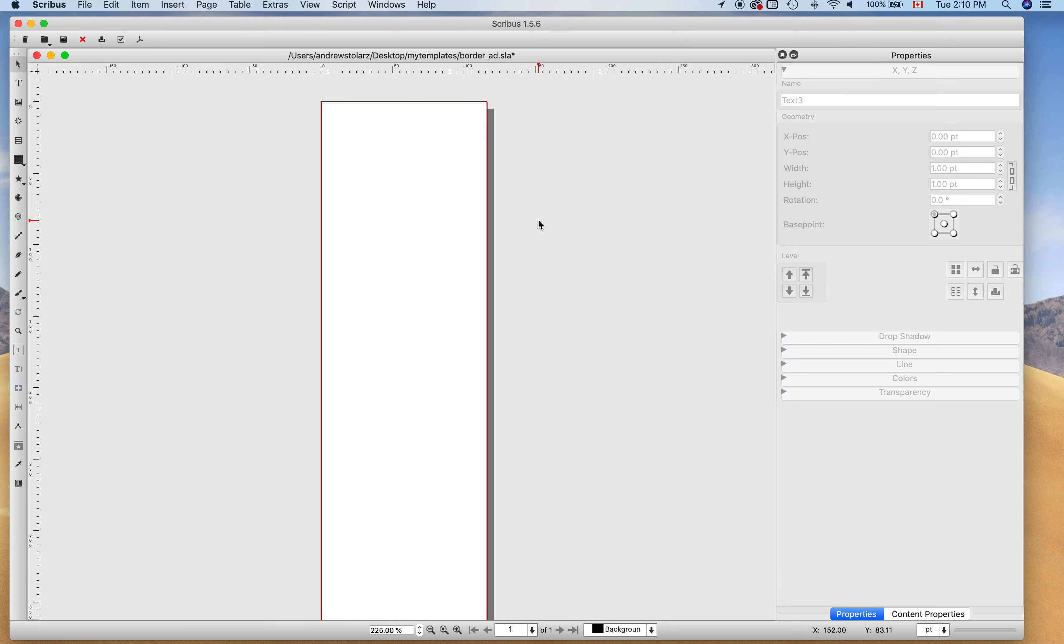
{"action": "scroll", "coordinate": [584, 285], "scroll_direction": "down", "scroll_amount": 10}
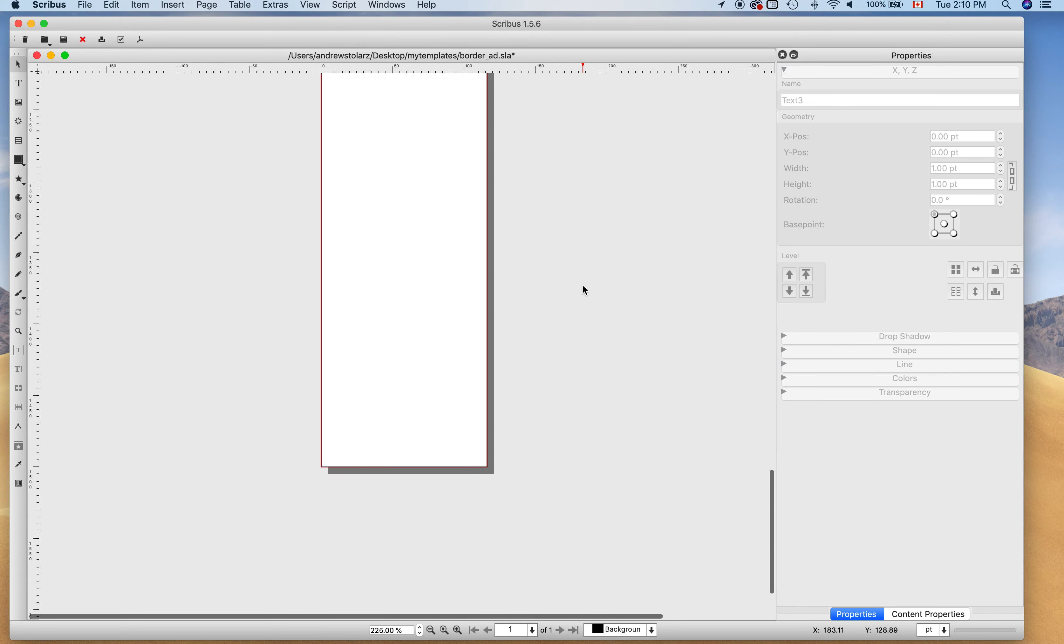
{"action": "scroll", "coordinate": [583, 286], "scroll_direction": "up", "scroll_amount": 10}
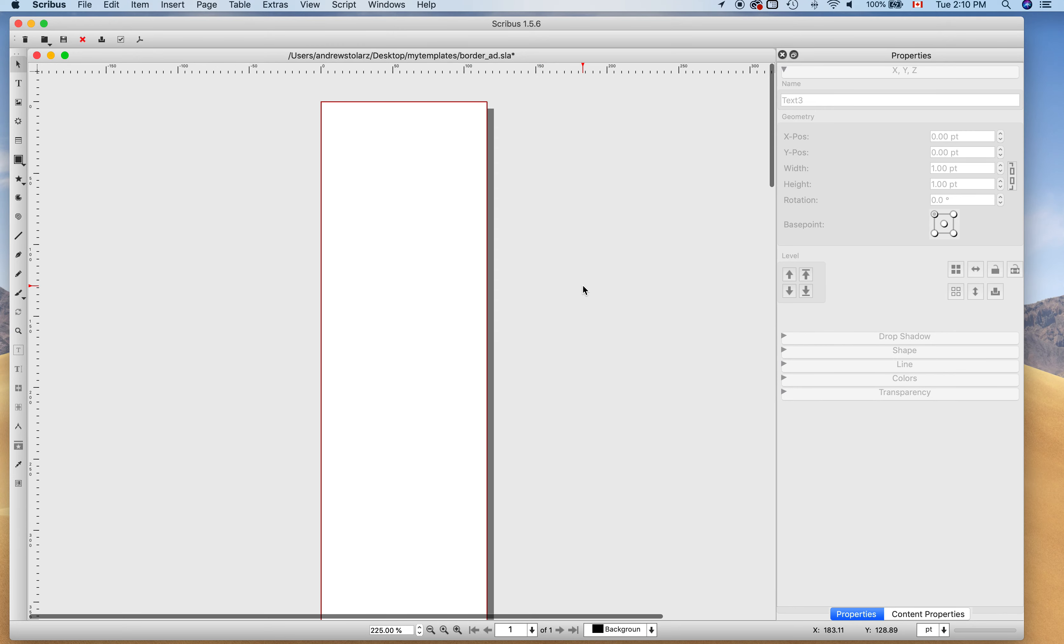
{"action": "left_click", "coordinate": [85, 5]}
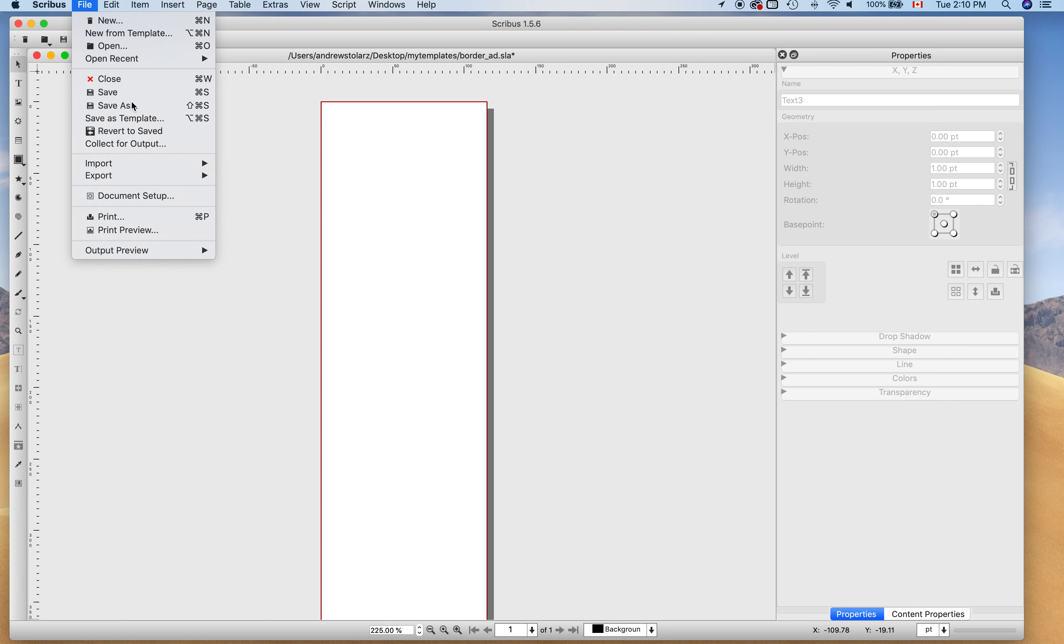
Save another copy named liner_ad.sla in the mytemplates folder.
{"action": "left_click", "coordinate": [108, 106]}
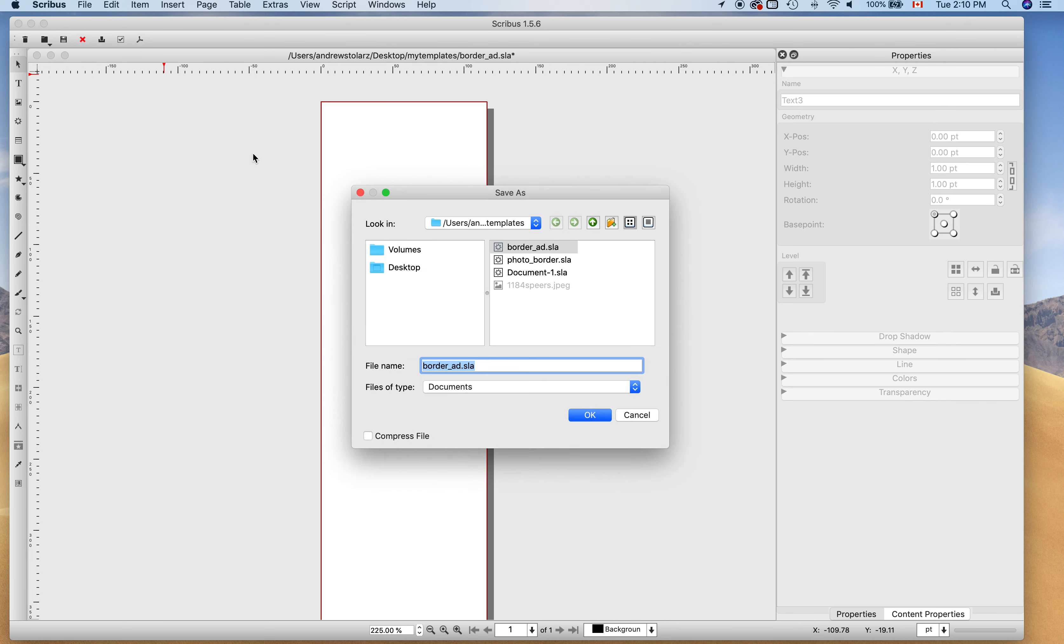
{"action": "type", "text": "liner"}
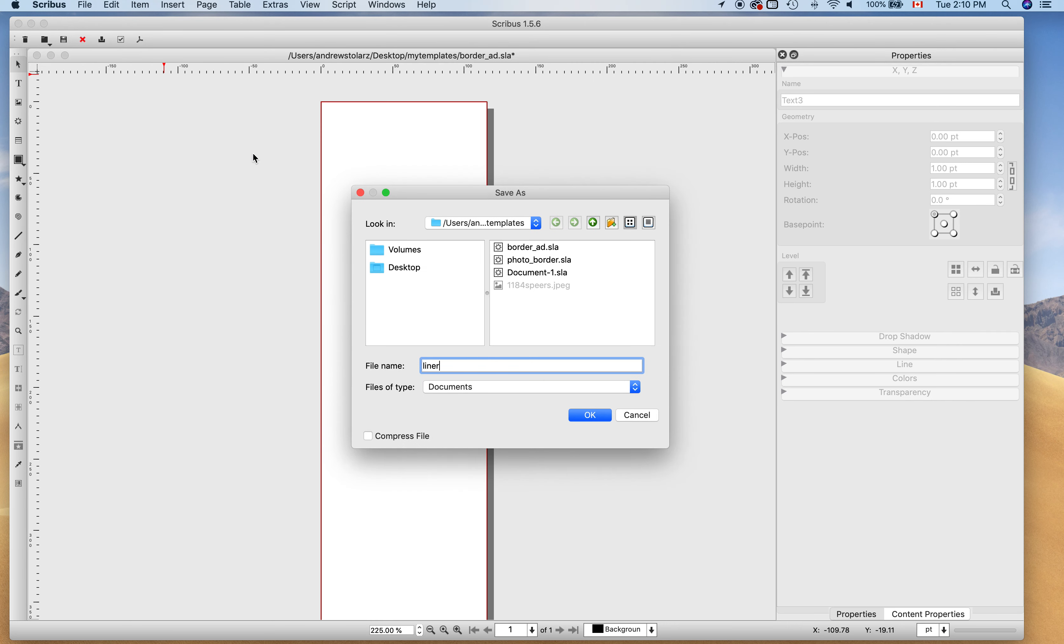
{"action": "type", "text": "_ad"}
{"action": "left_click", "coordinate": [591, 416]}
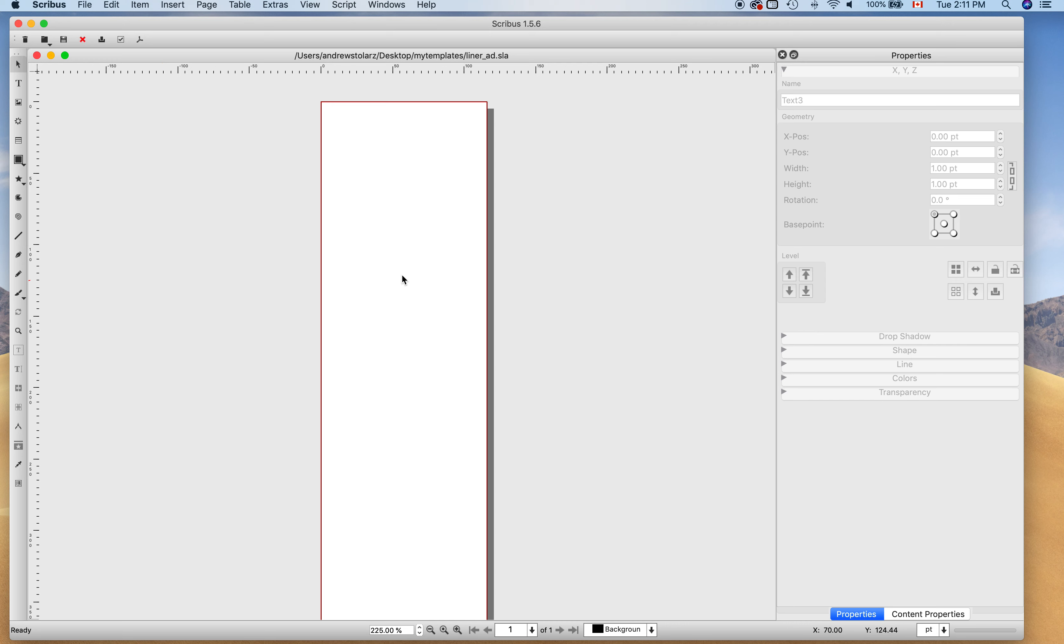
Close the liner_ad document and add a 'Demo - Photo with Border' template entry in AdWorks.
{"action": "left_click", "coordinate": [38, 56]}
{"action": "left_click_drag", "start_coordinate": [816, 24], "coordinate": [816, 391]}
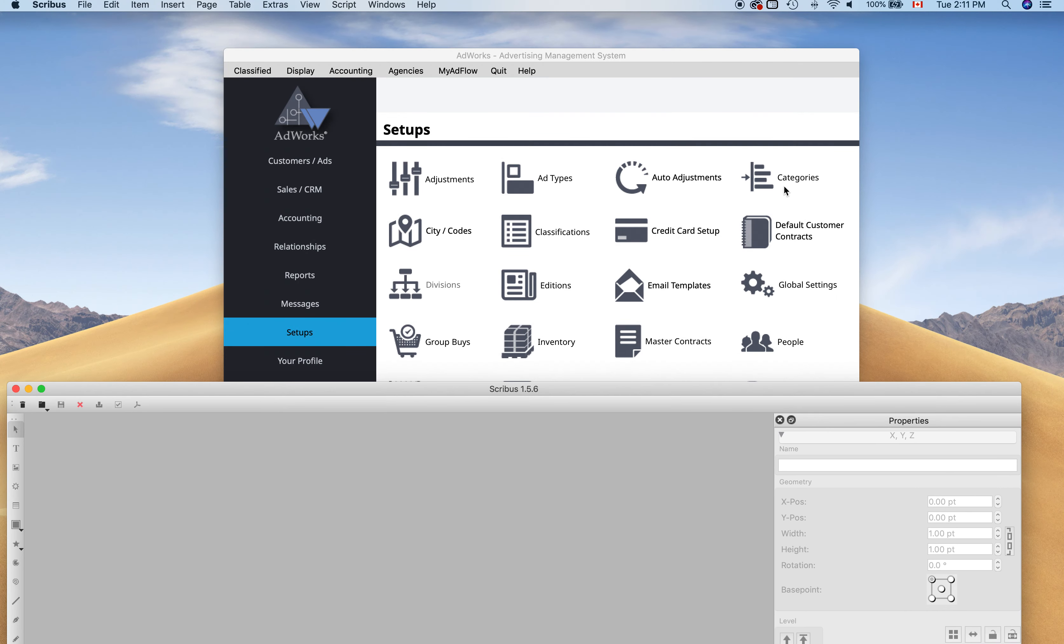
{"action": "left_click", "coordinate": [705, 131]}
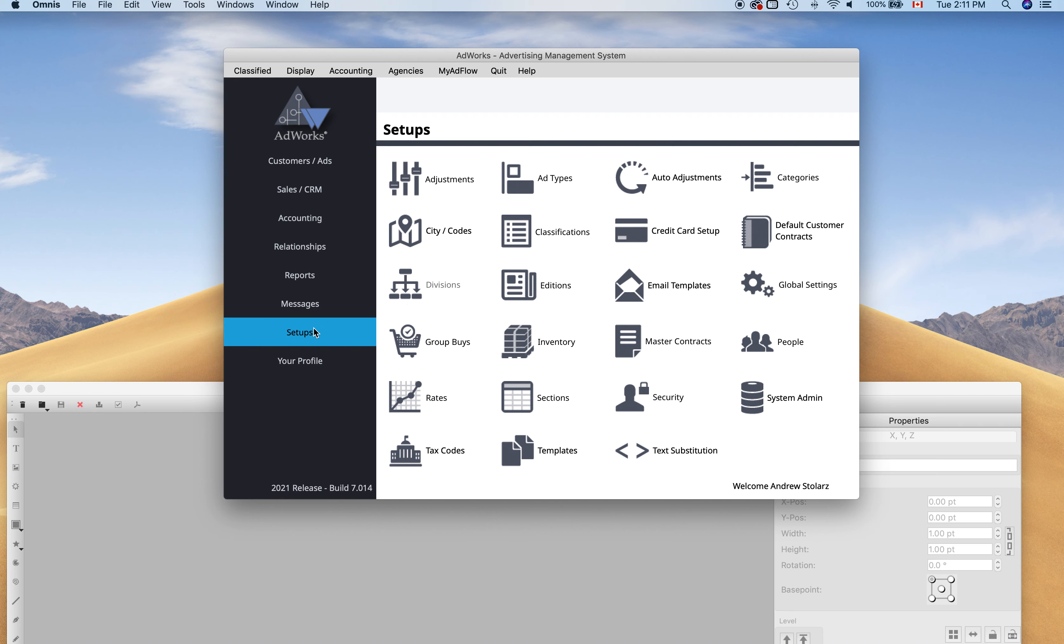
{"action": "left_click", "coordinate": [546, 452]}
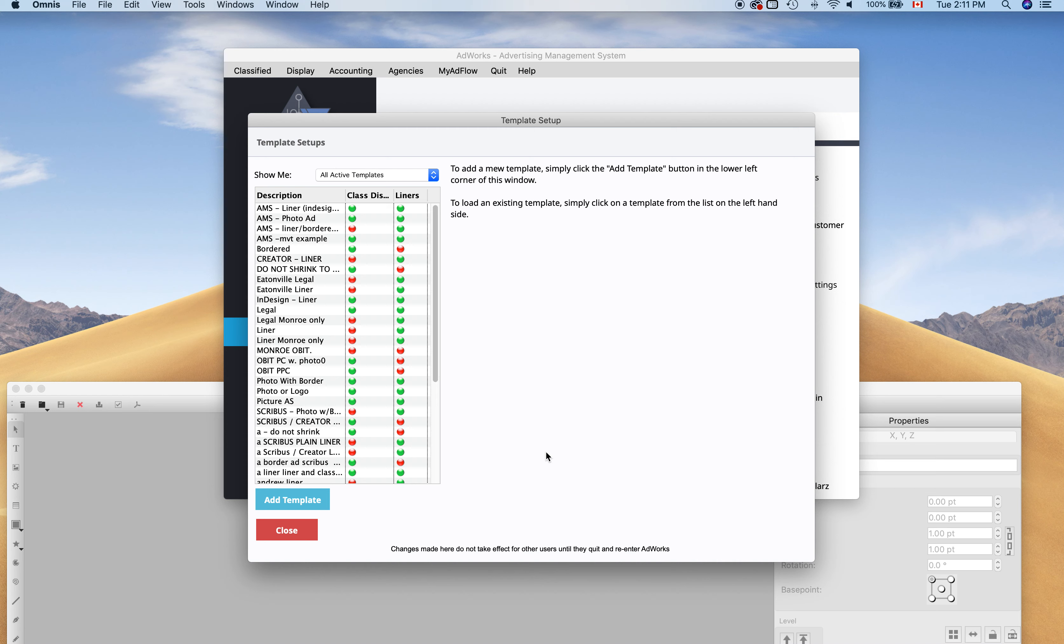
{"action": "left_click", "coordinate": [298, 499]}
{"action": "left_click", "coordinate": [558, 207]}
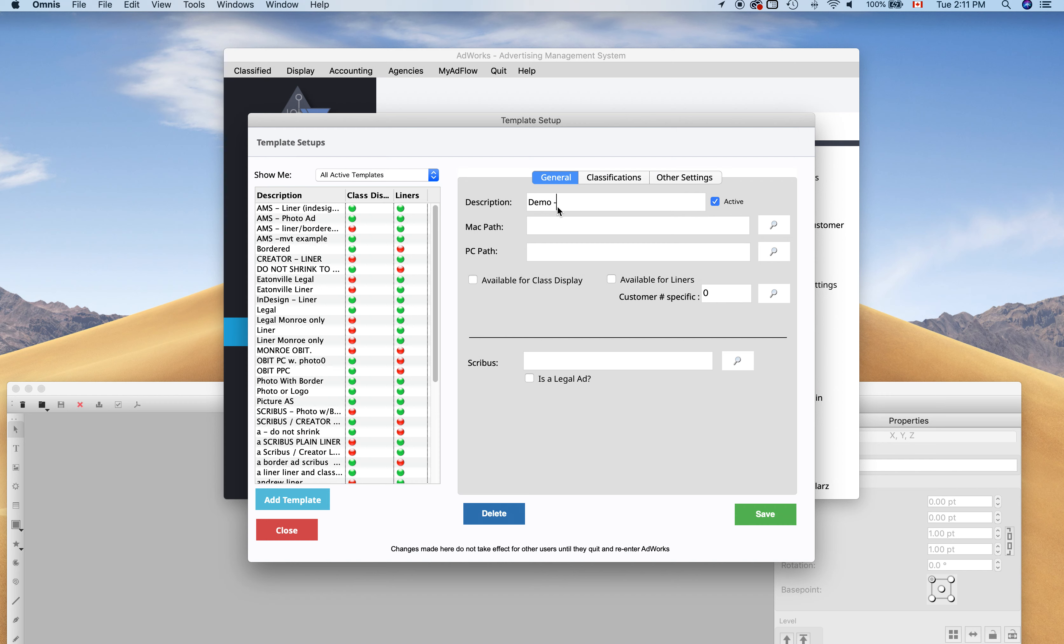
{"action": "type", "text": "Demo - Photo with Border"}
Enable class display, link photo_border.sla and save, then begin a 'Demo - Border Ad' entry.
{"action": "left_click", "coordinate": [514, 285]}
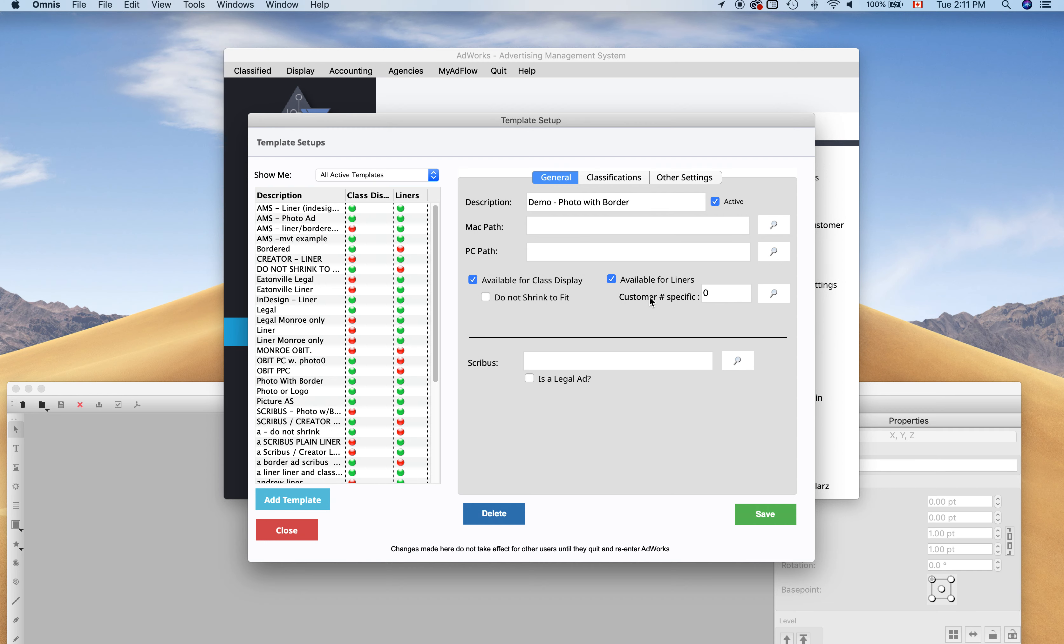
{"action": "left_click", "coordinate": [618, 182]}
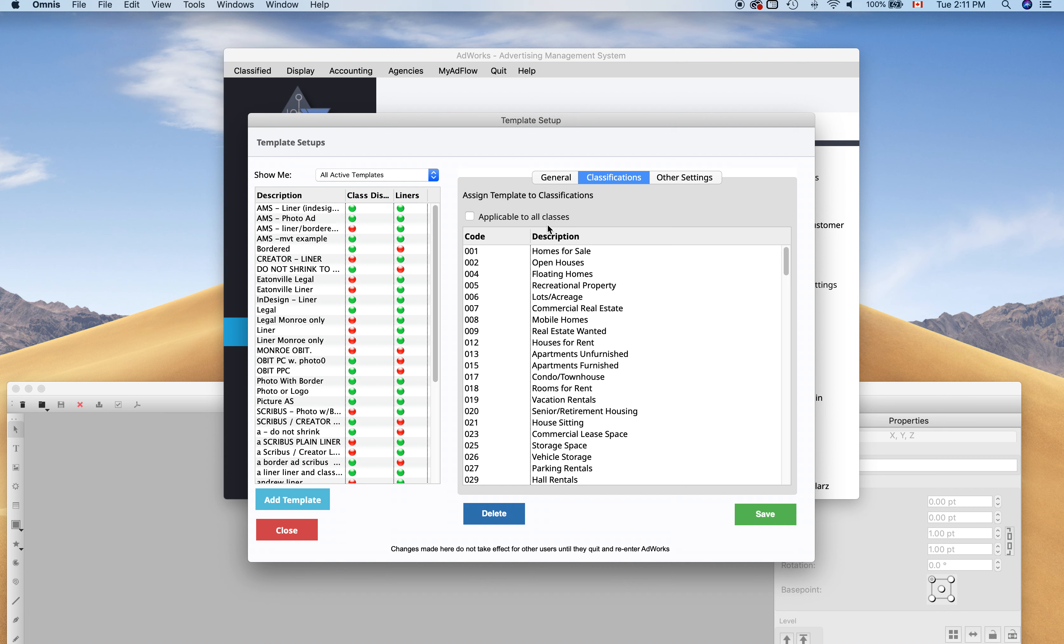
{"action": "left_click", "coordinate": [563, 181]}
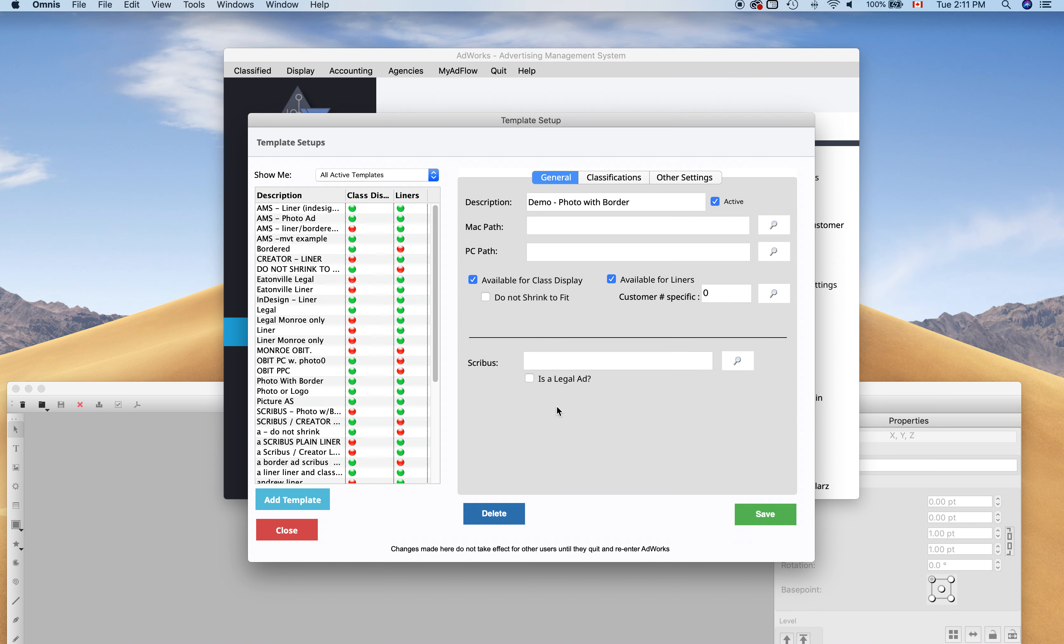
{"action": "left_click", "coordinate": [732, 362]}
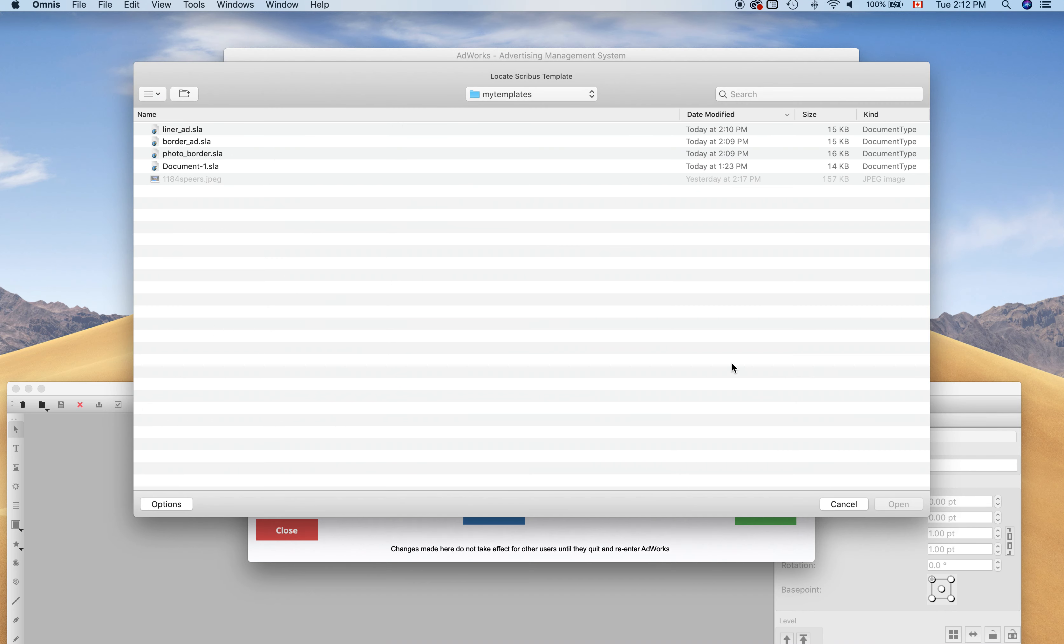
{"action": "double_click", "coordinate": [195, 154]}
{"action": "left_click", "coordinate": [749, 515]}
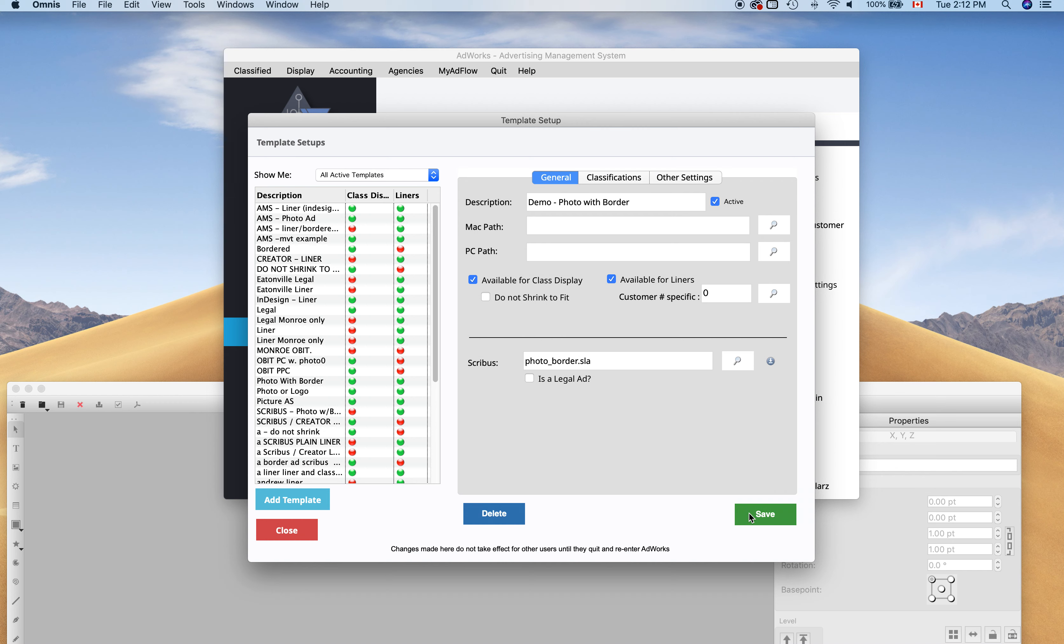
{"action": "left_click", "coordinate": [310, 503]}
{"action": "type", "text": "Demo - Border Ad"}
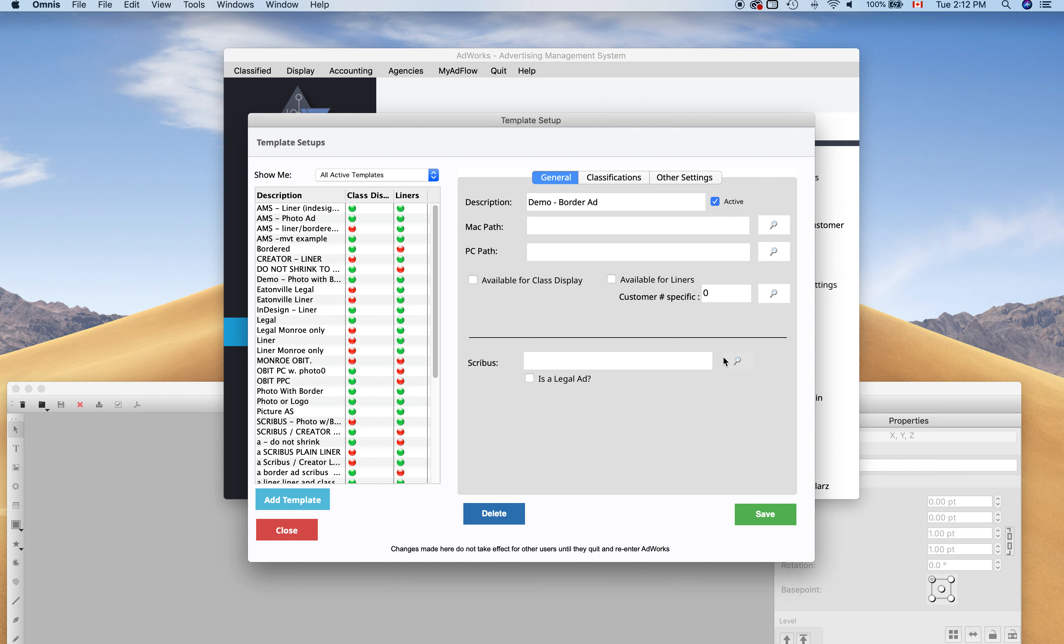
Link border_ad.sla, make it available for class display and liners, and save Demo - Border Ad.
{"action": "left_click", "coordinate": [733, 360]}
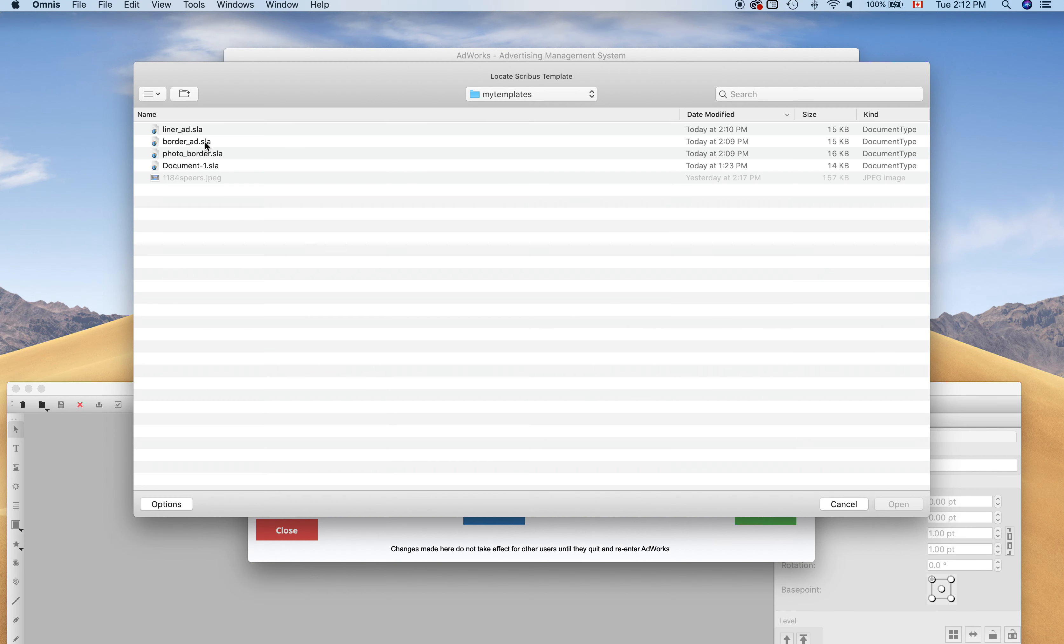
{"action": "left_click", "coordinate": [186, 143]}
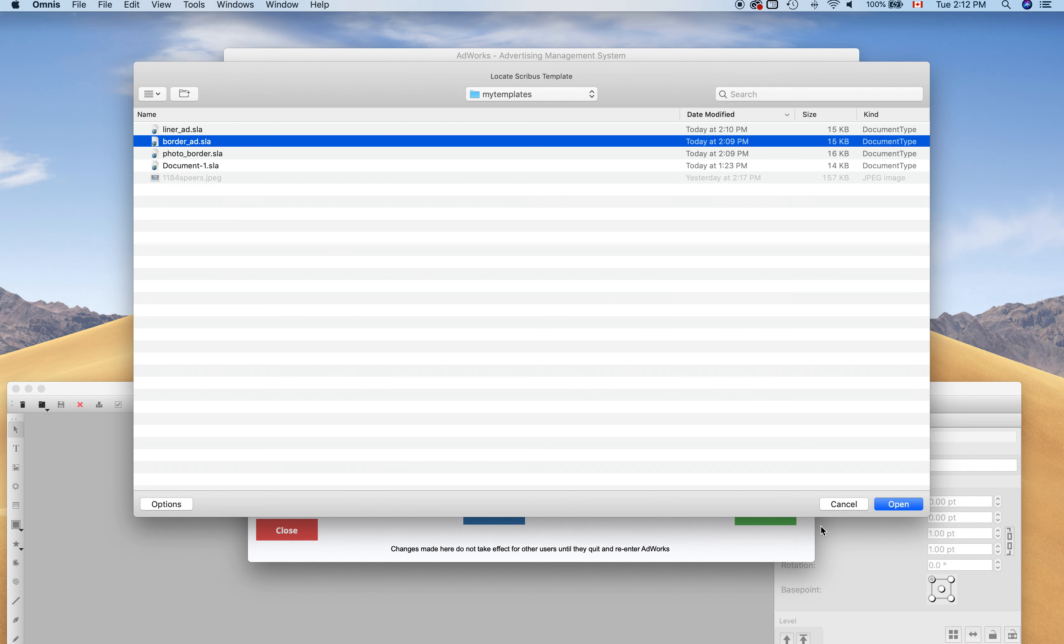
{"action": "left_click", "coordinate": [890, 505]}
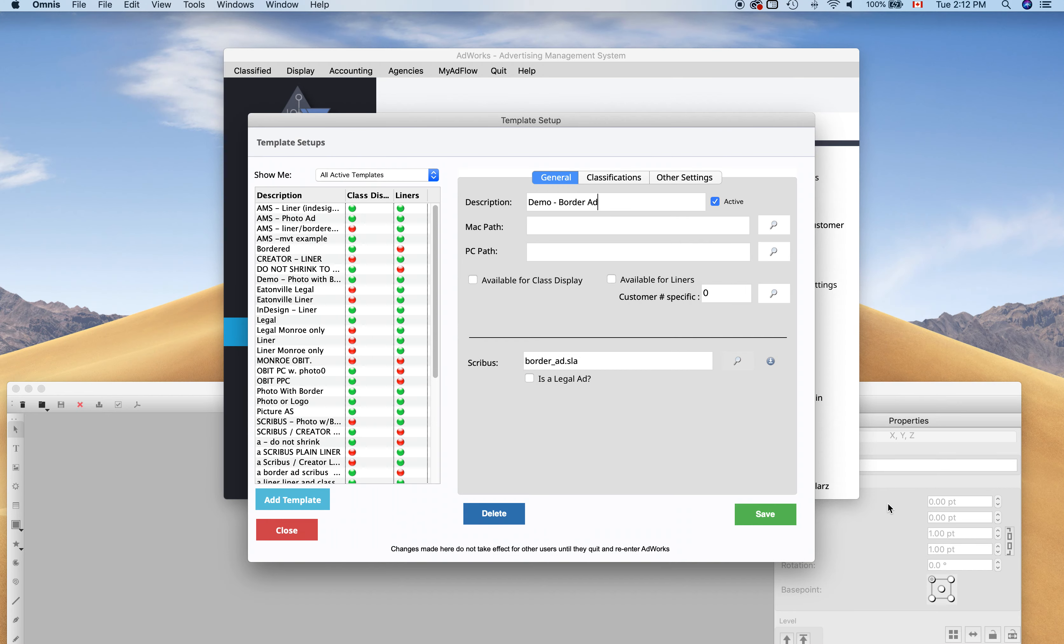
{"action": "left_click", "coordinate": [512, 281]}
{"action": "left_click", "coordinate": [653, 281]}
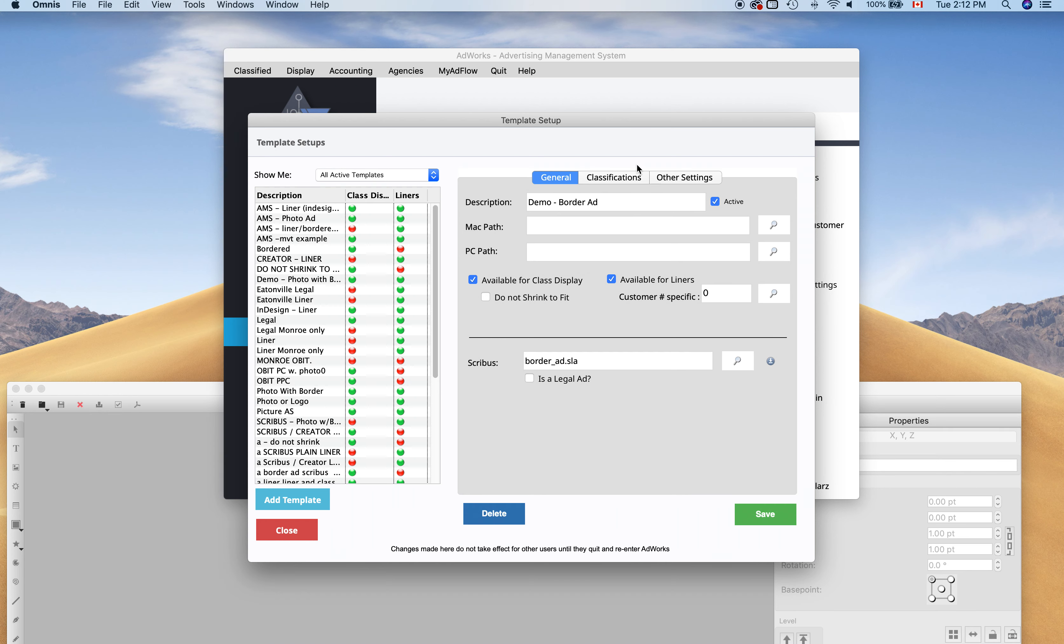
{"action": "left_click", "coordinate": [625, 178]}
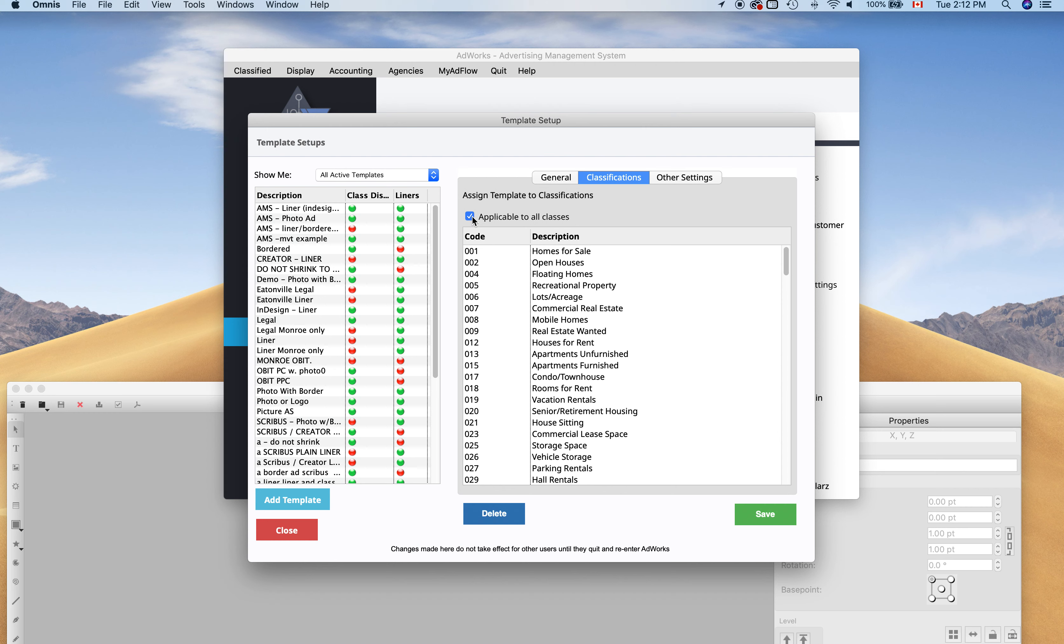
{"action": "left_click", "coordinate": [558, 178]}
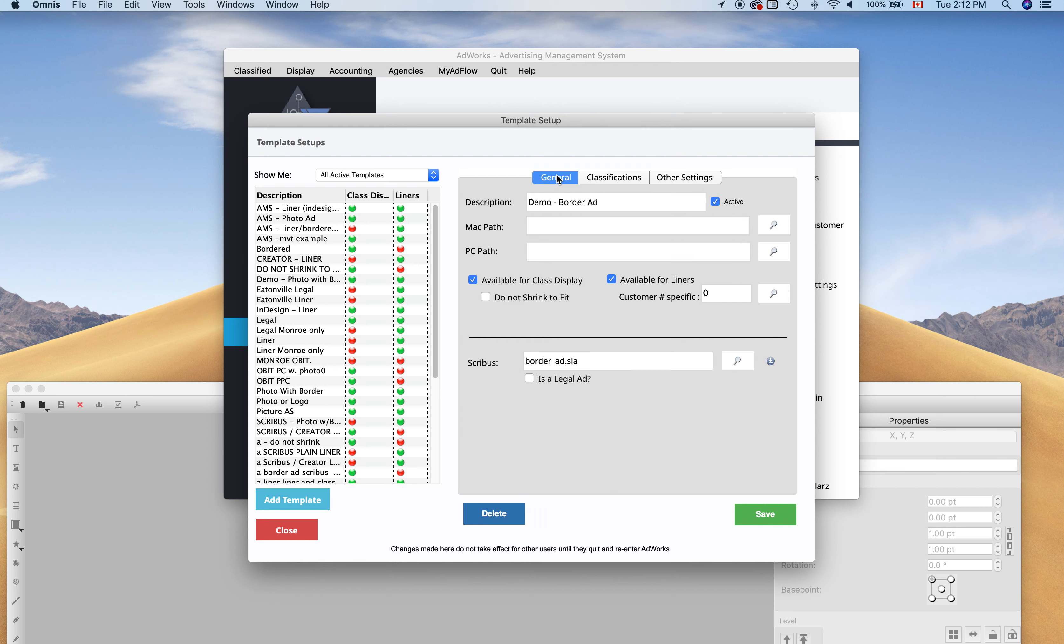
{"action": "left_click", "coordinate": [752, 519]}
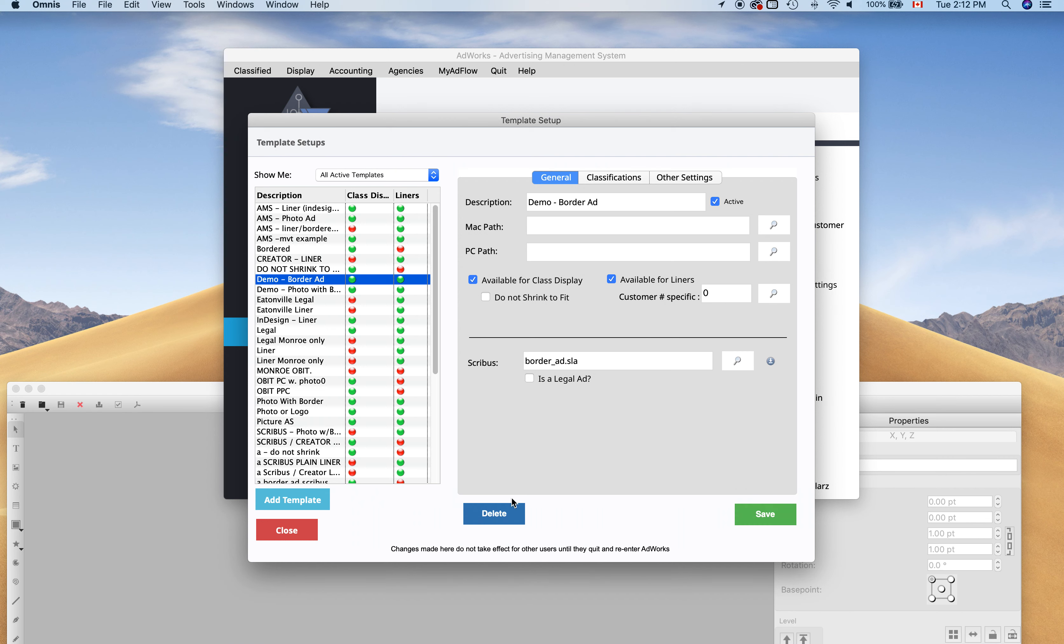
Add a 'Demo - Liner Ad' template available for class display and liners.
{"action": "left_click", "coordinate": [309, 500]}
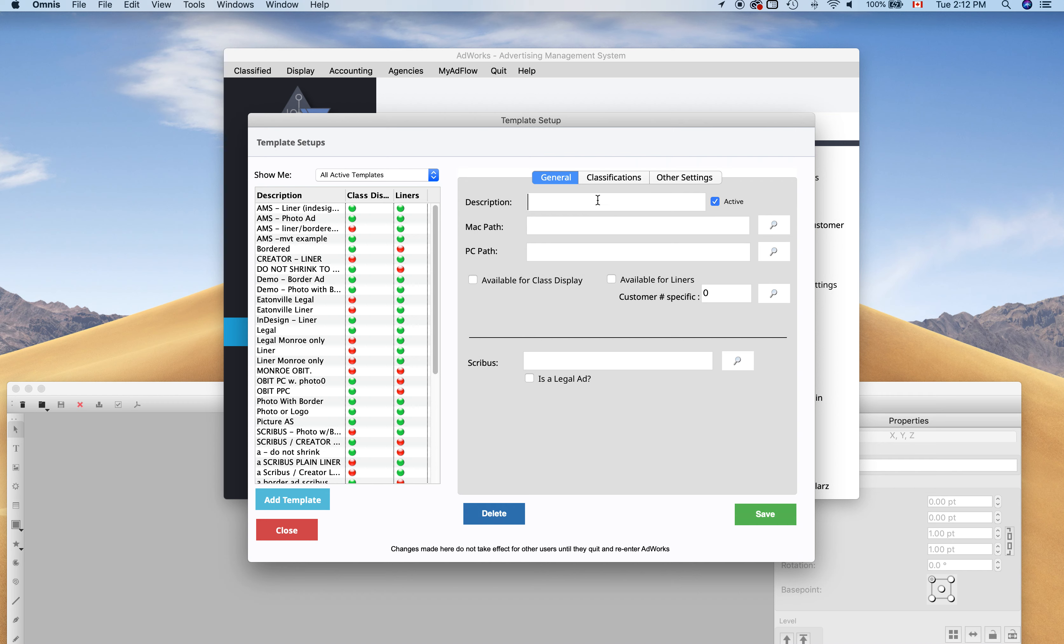
{"action": "type", "text": "Demo - Liner Ad"}
{"action": "left_click", "coordinate": [544, 283]}
{"action": "left_click", "coordinate": [634, 281]}
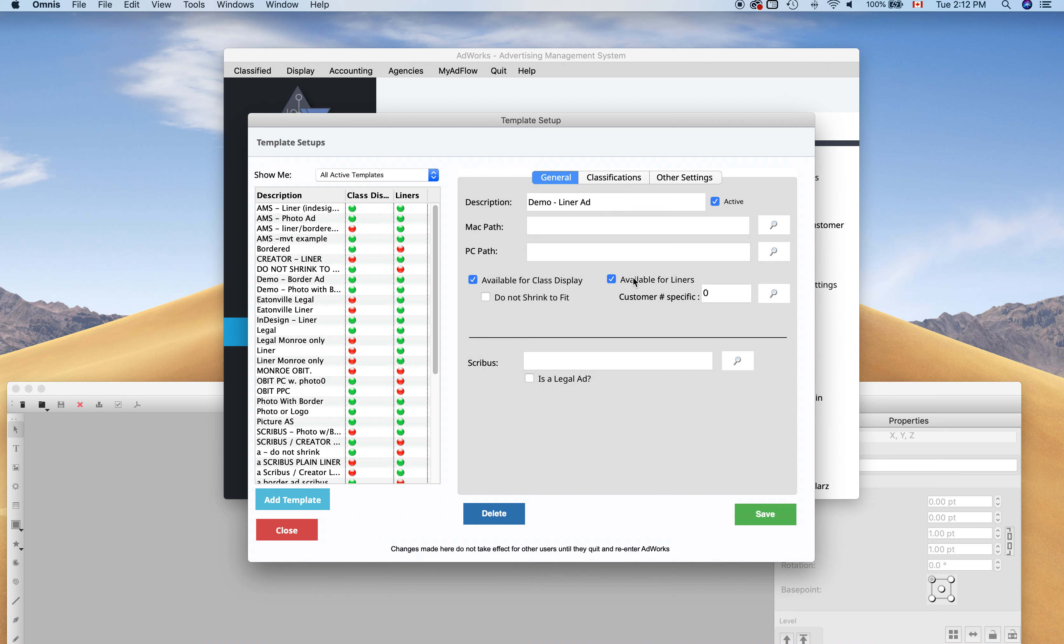
{"action": "left_click", "coordinate": [615, 178]}
{"action": "left_click", "coordinate": [561, 183]}
Link liner_ad.sla, save the template, close setup and go to Customers / Ads.
{"action": "left_click", "coordinate": [735, 362]}
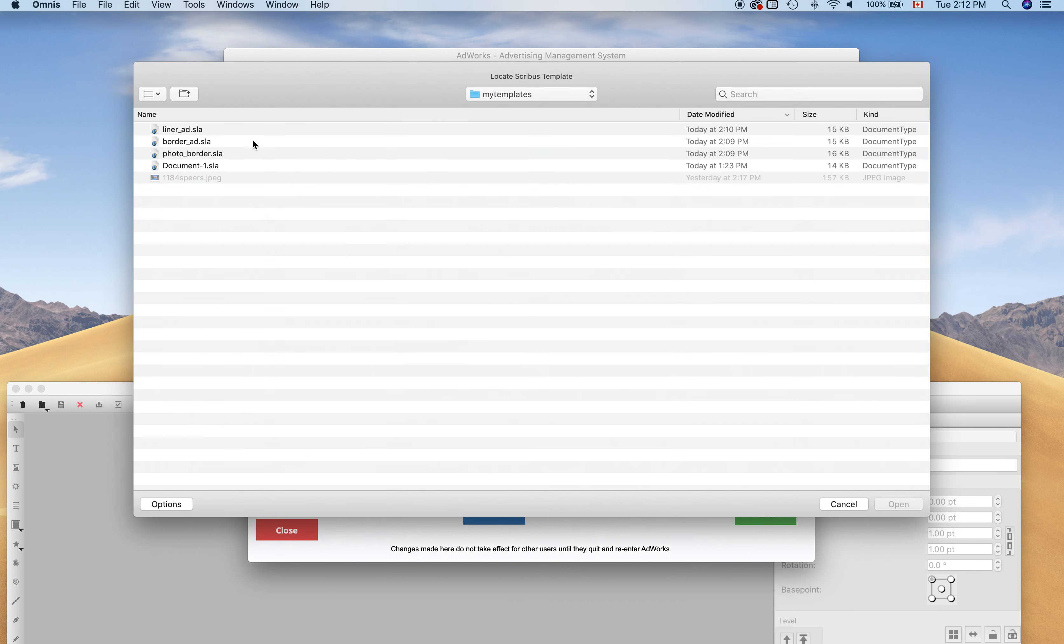
{"action": "double_click", "coordinate": [180, 129]}
{"action": "left_click", "coordinate": [748, 510]}
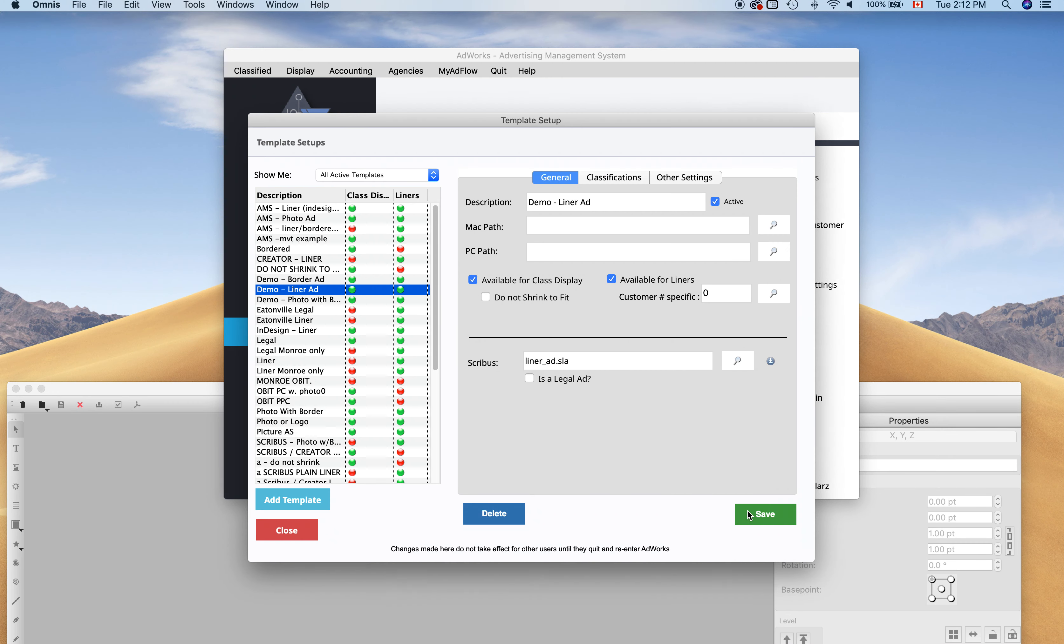
{"action": "left_click", "coordinate": [286, 531]}
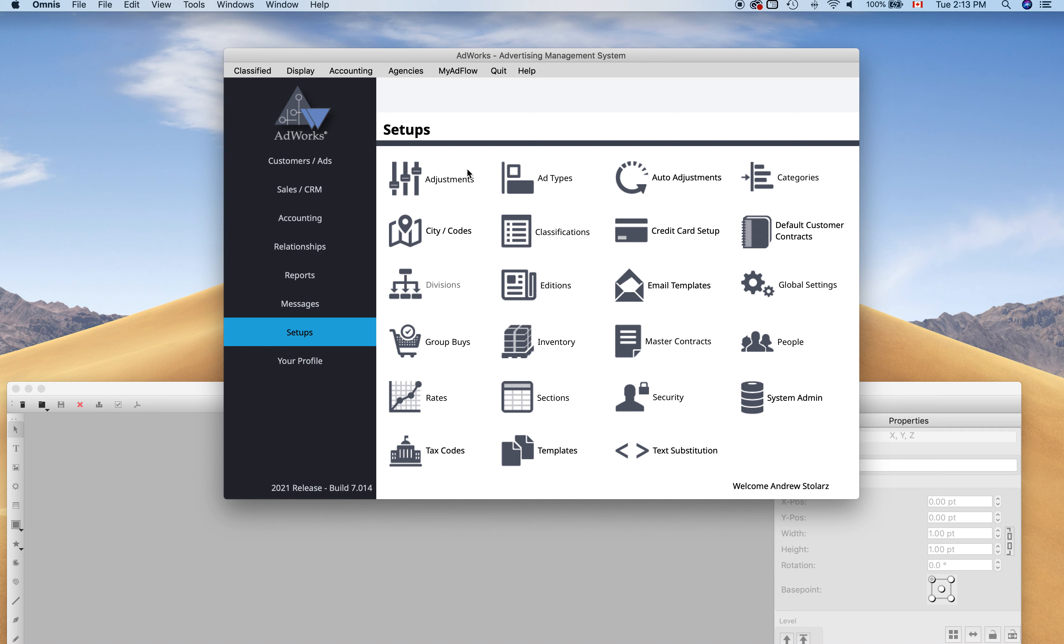
{"action": "left_click", "coordinate": [340, 167]}
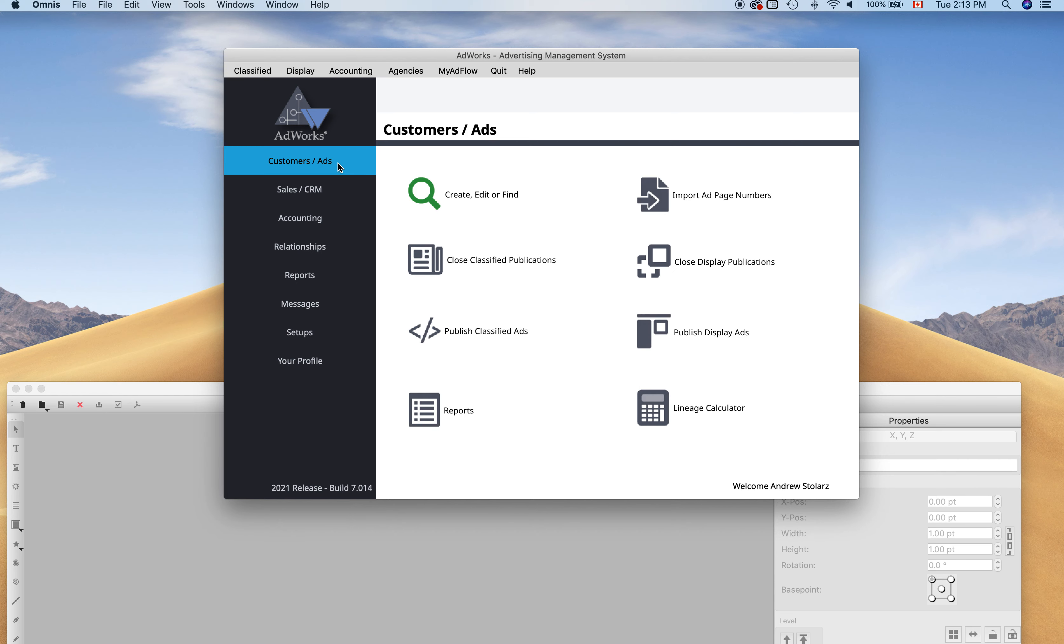
Look up the customer by number and start a new class ad from the Demo - Photo with Border template.
{"action": "left_click", "coordinate": [475, 198]}
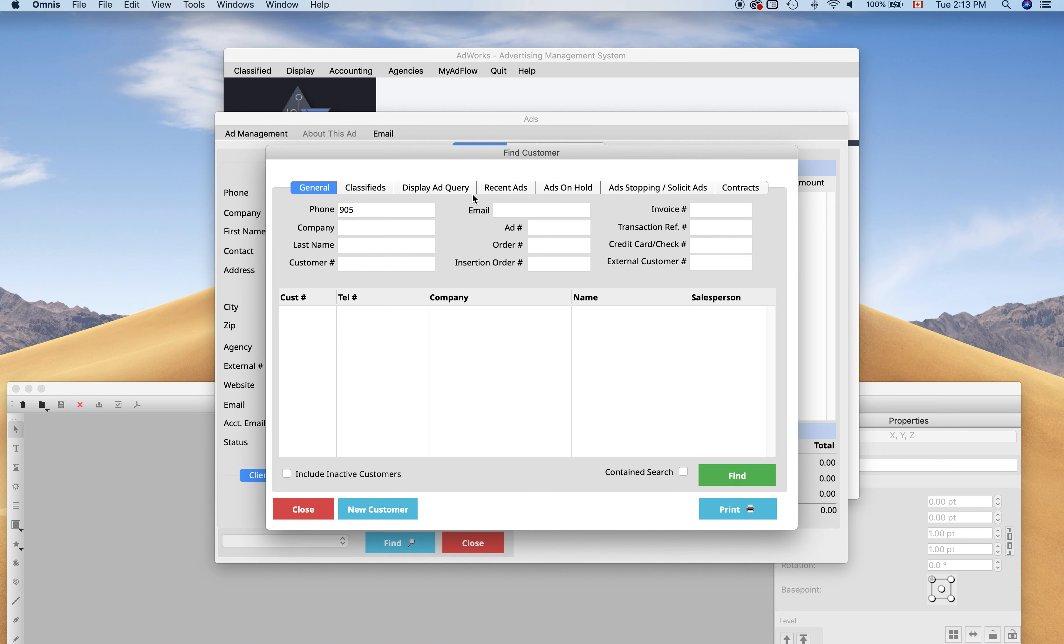
{"action": "type", "text": "9013"}
{"action": "left_click", "coordinate": [720, 474]}
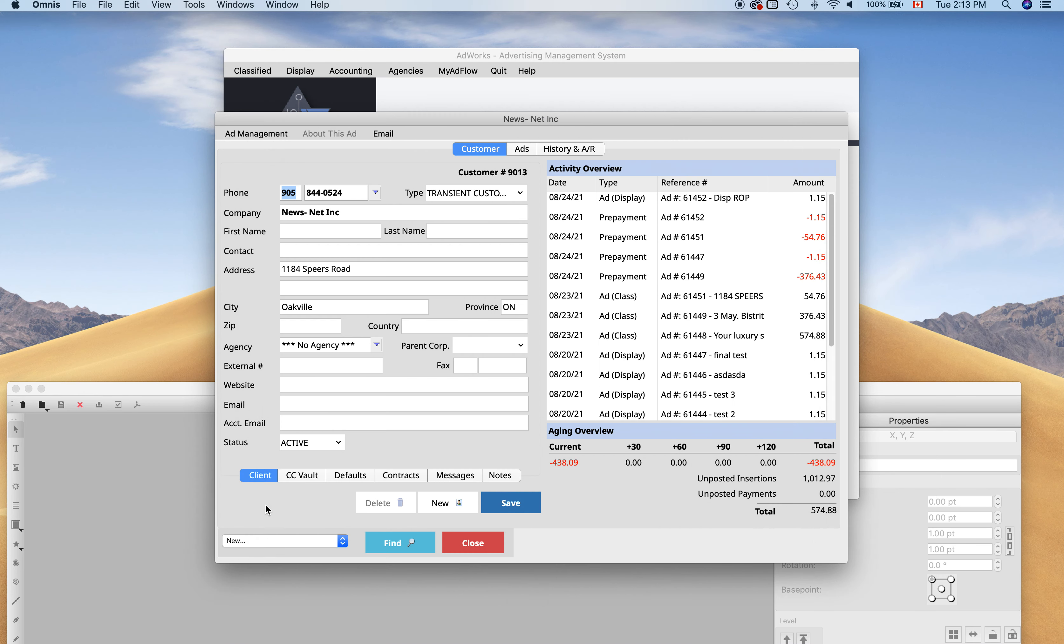
{"action": "left_click", "coordinate": [302, 541]}
{"action": "left_click", "coordinate": [303, 556]}
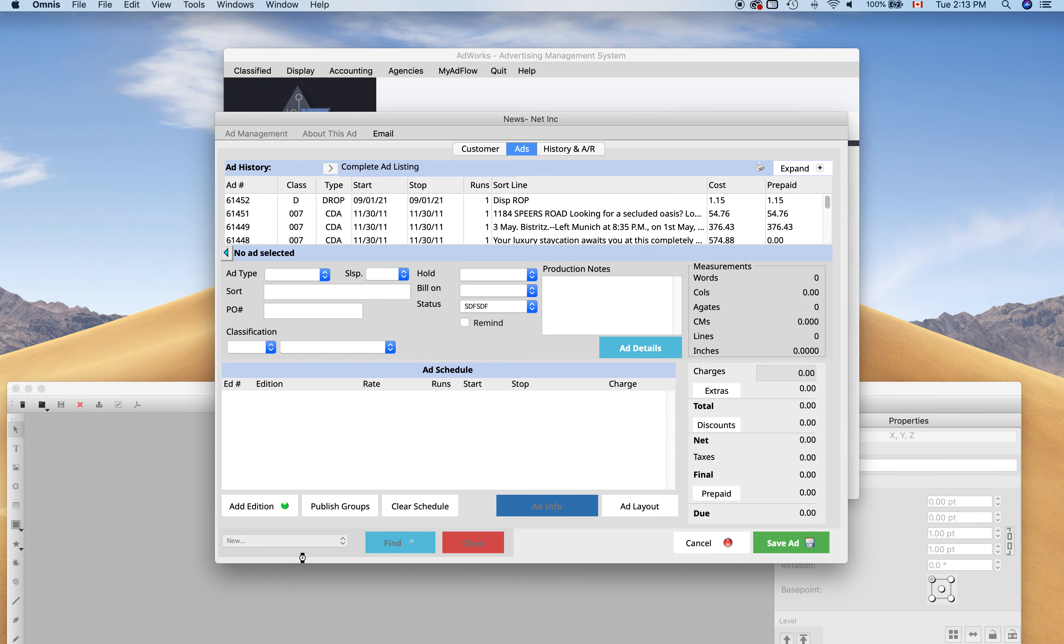
{"action": "left_click", "coordinate": [590, 296]}
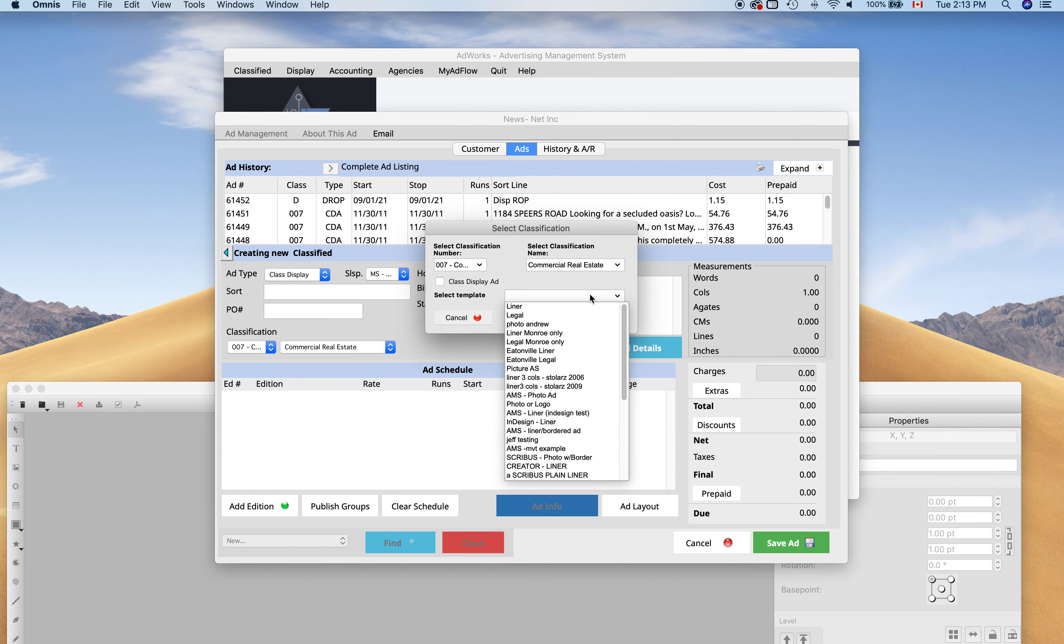
{"action": "scroll", "coordinate": [585, 402], "scroll_direction": "down", "scroll_amount": 5}
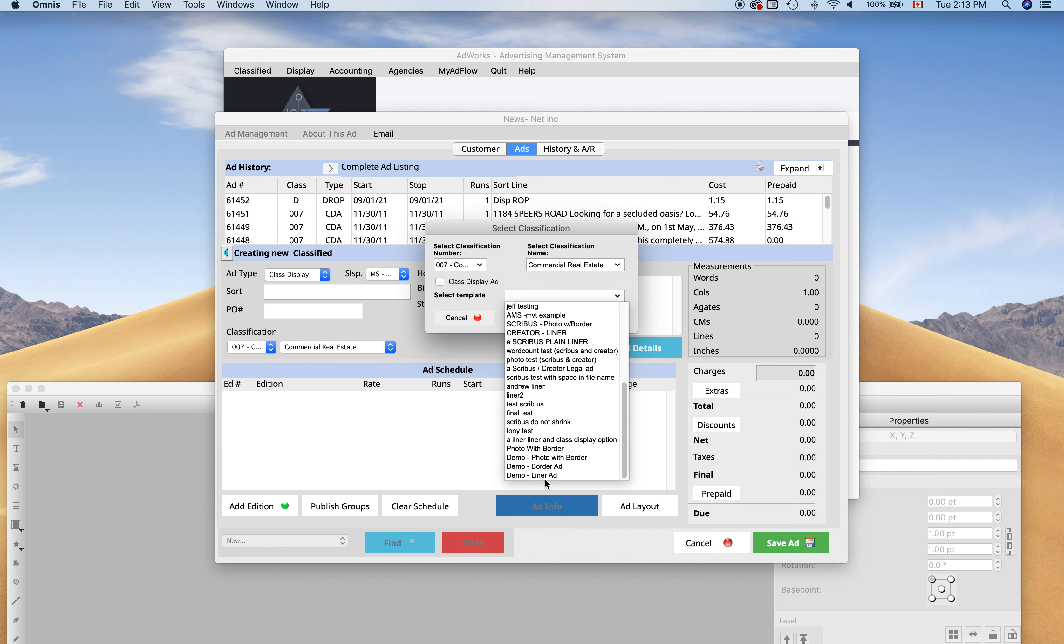
{"action": "left_click", "coordinate": [566, 459]}
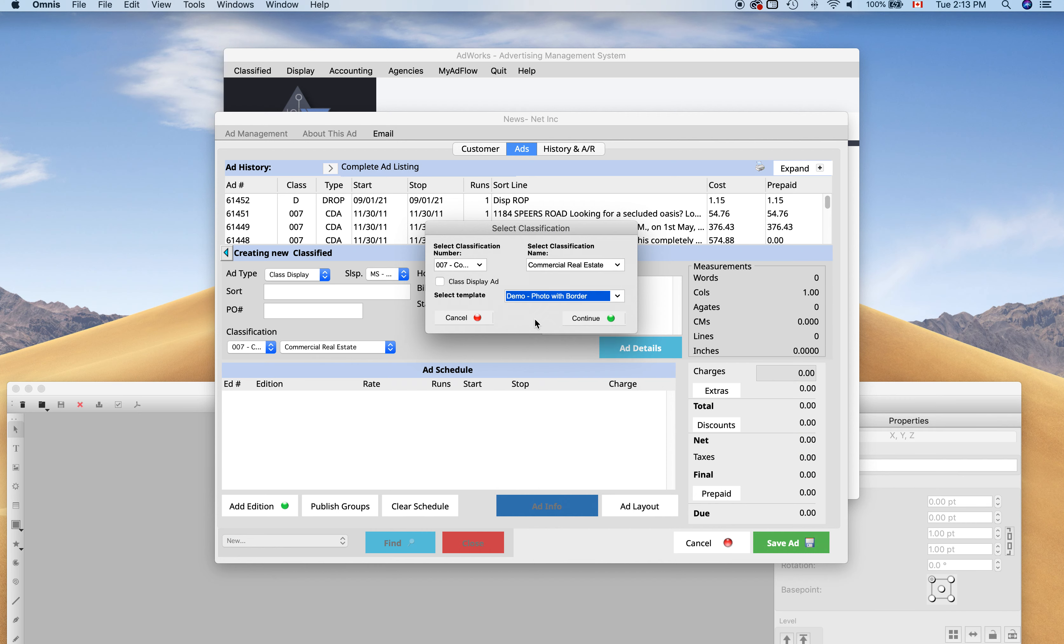
Create the ad from the template and zoom in on its page in Scribus.
{"action": "left_click", "coordinate": [594, 322]}
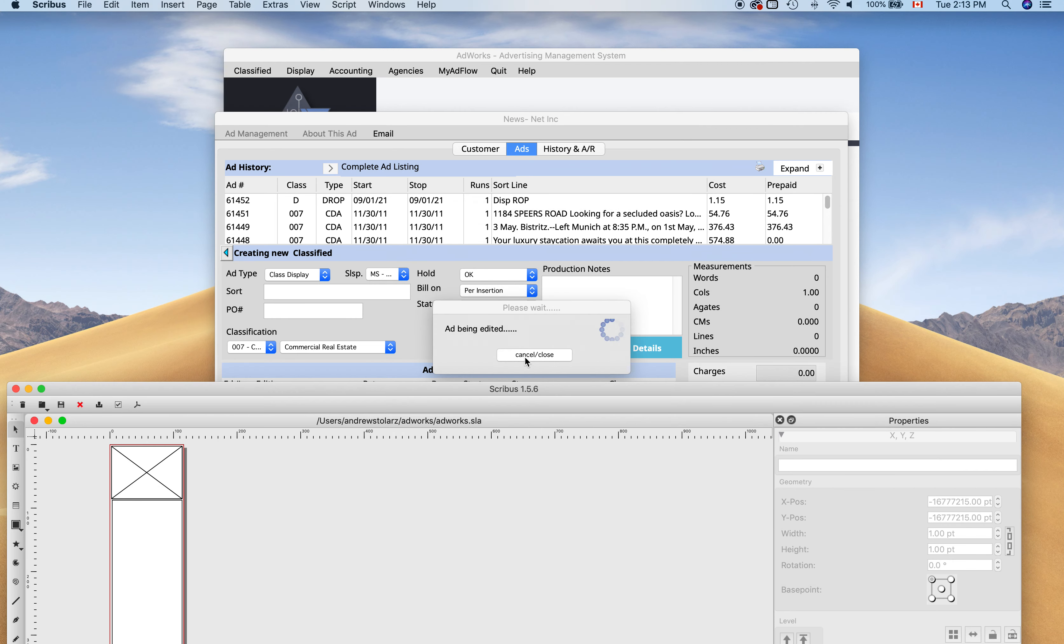
{"action": "left_click_drag", "start_coordinate": [511, 396], "coordinate": [559, 30]}
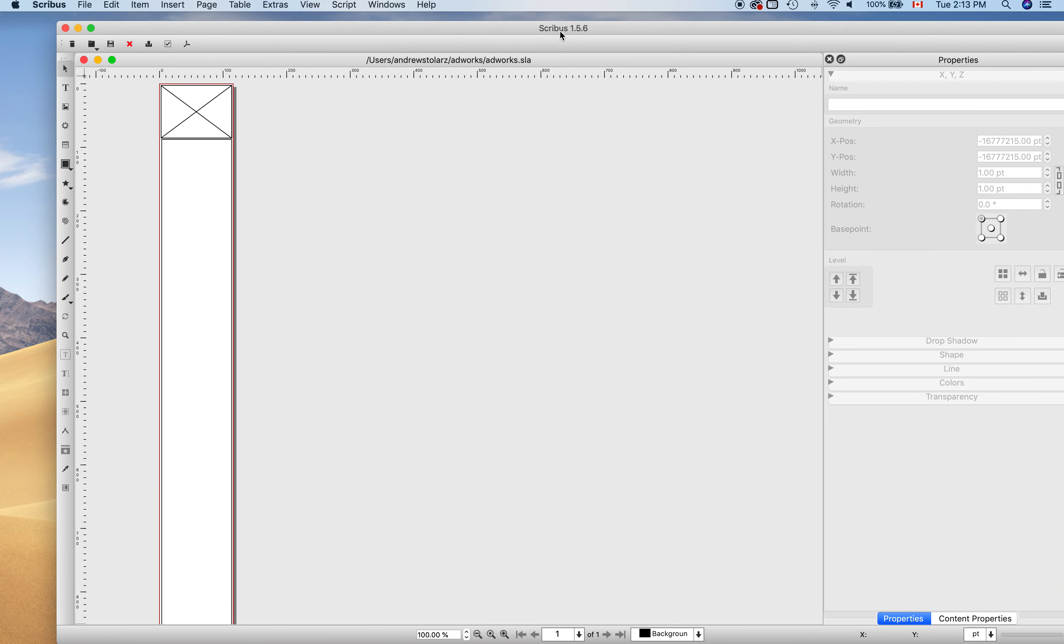
{"action": "left_click", "coordinate": [504, 635]}
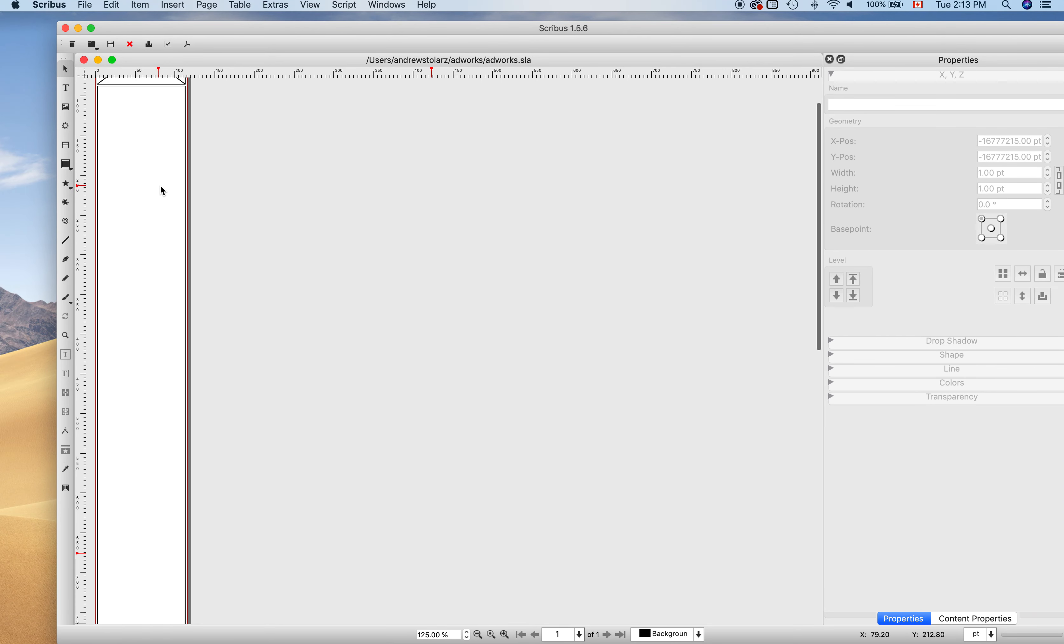
{"action": "left_click", "coordinate": [507, 636]}
{"action": "left_click", "coordinate": [507, 635]}
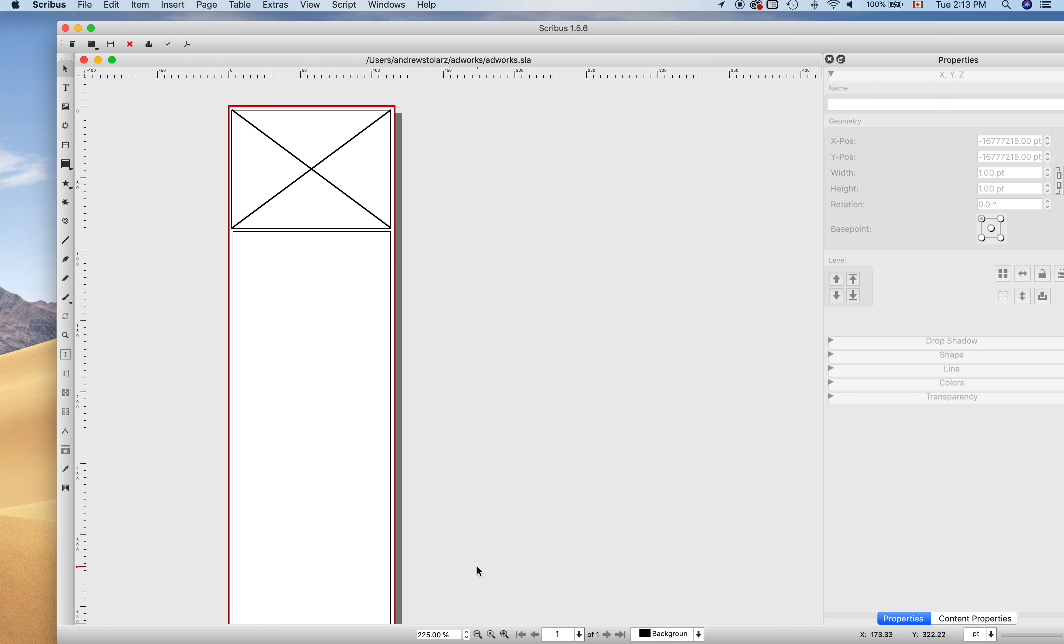
{"action": "left_click", "coordinate": [306, 134]}
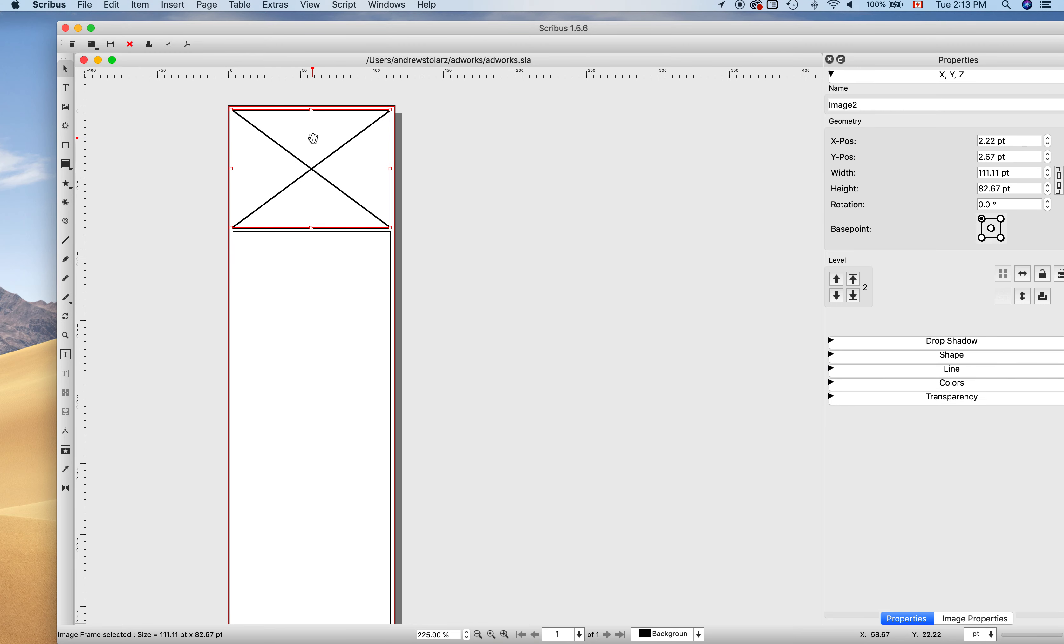
{"action": "right_click", "coordinate": [313, 139]}
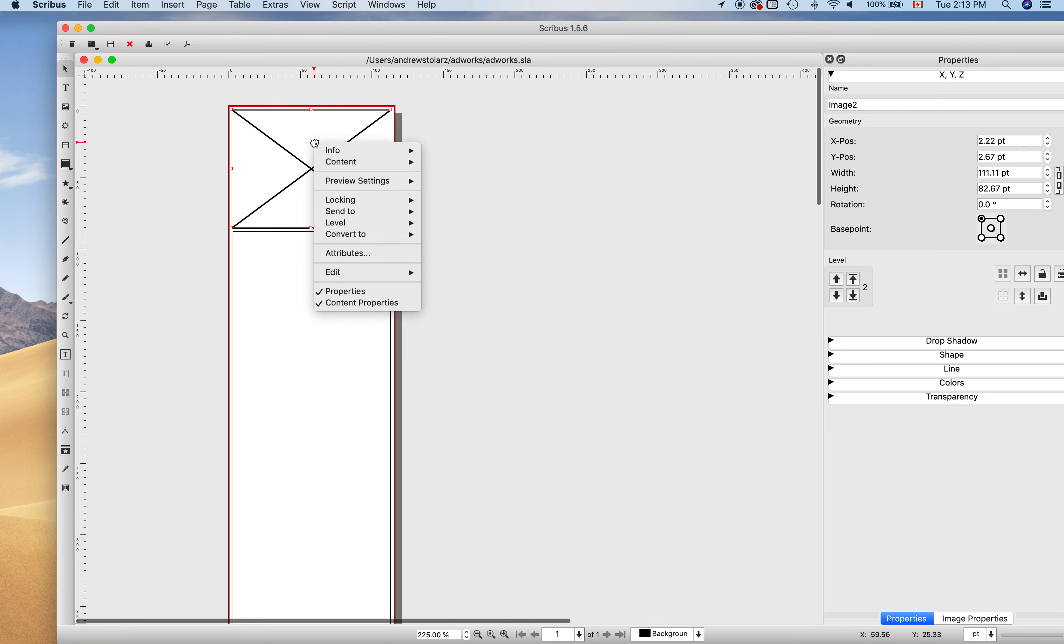
{"action": "mouse_move", "coordinate": [332, 163]}
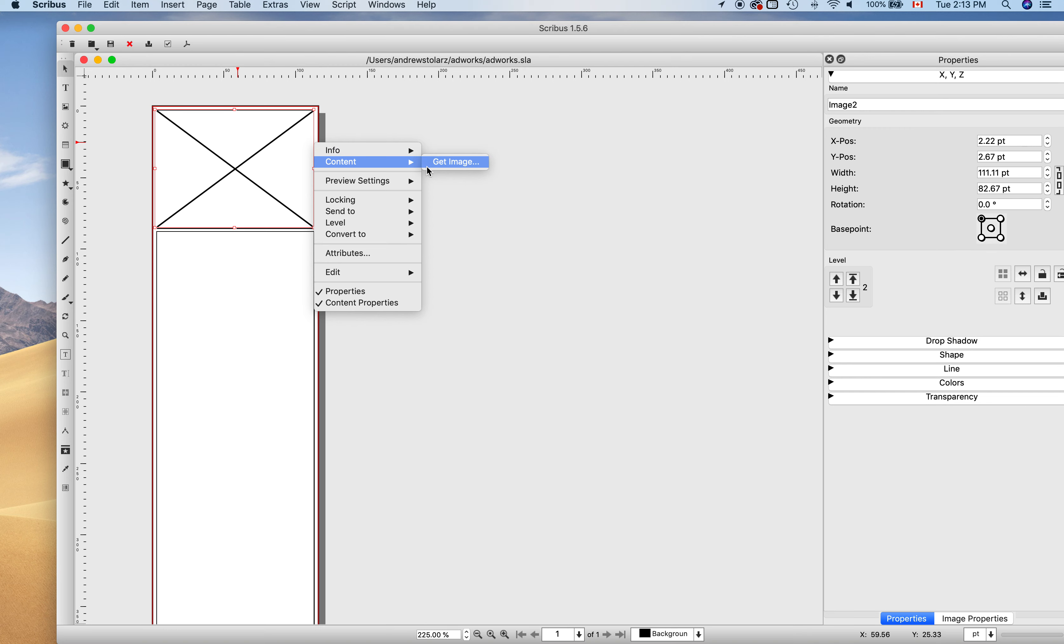
{"action": "left_click", "coordinate": [441, 167]}
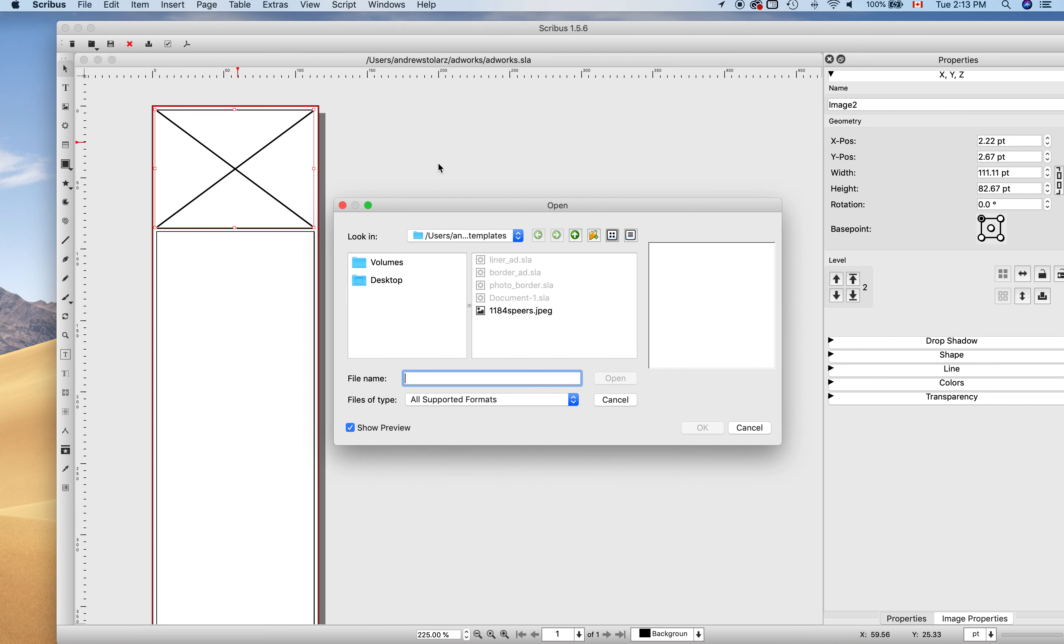
{"action": "left_click", "coordinate": [514, 312]}
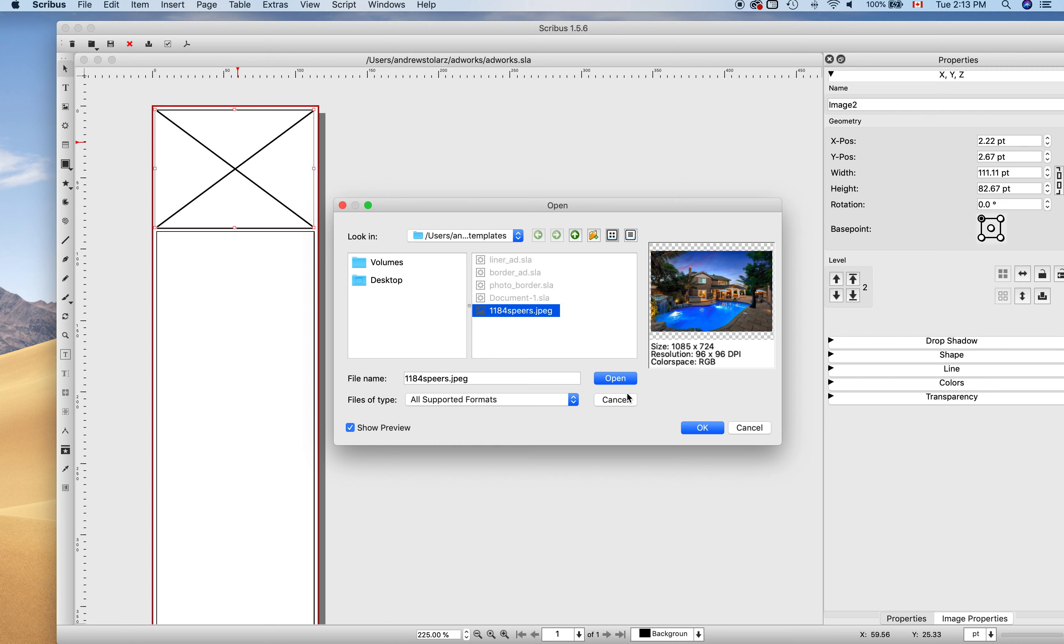
{"action": "left_click", "coordinate": [698, 430]}
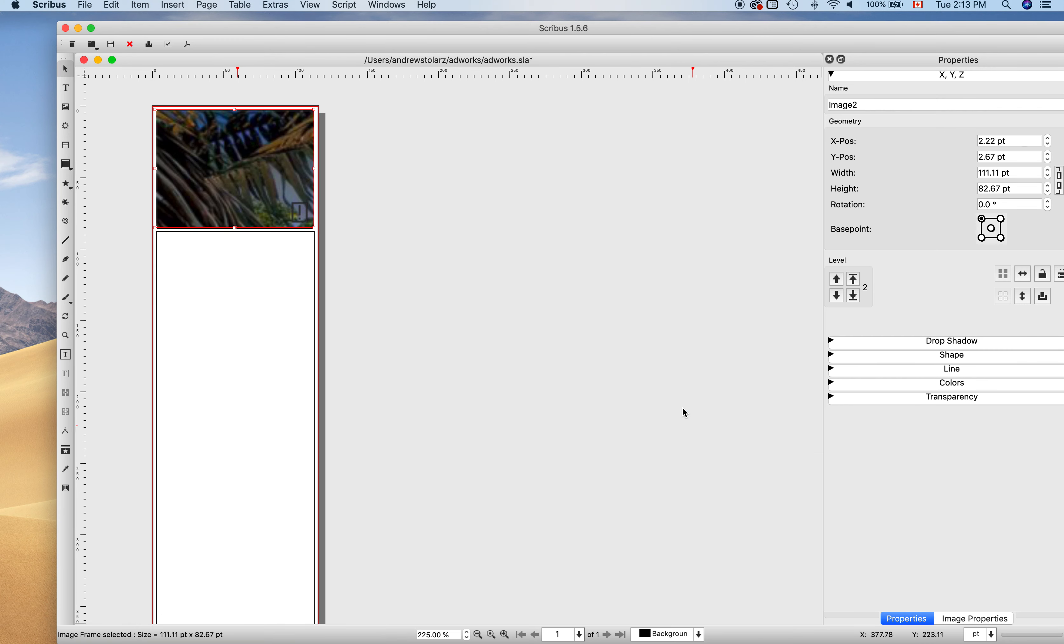
{"action": "right_click", "coordinate": [259, 168]}
{"action": "mouse_move", "coordinate": [324, 224]}
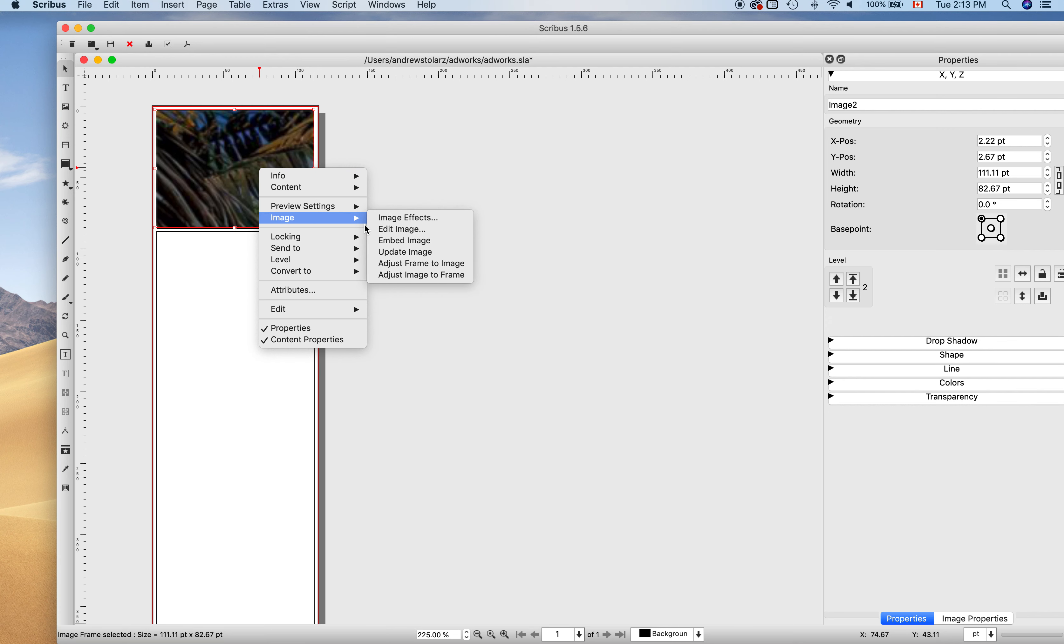
{"action": "left_click", "coordinate": [436, 276]}
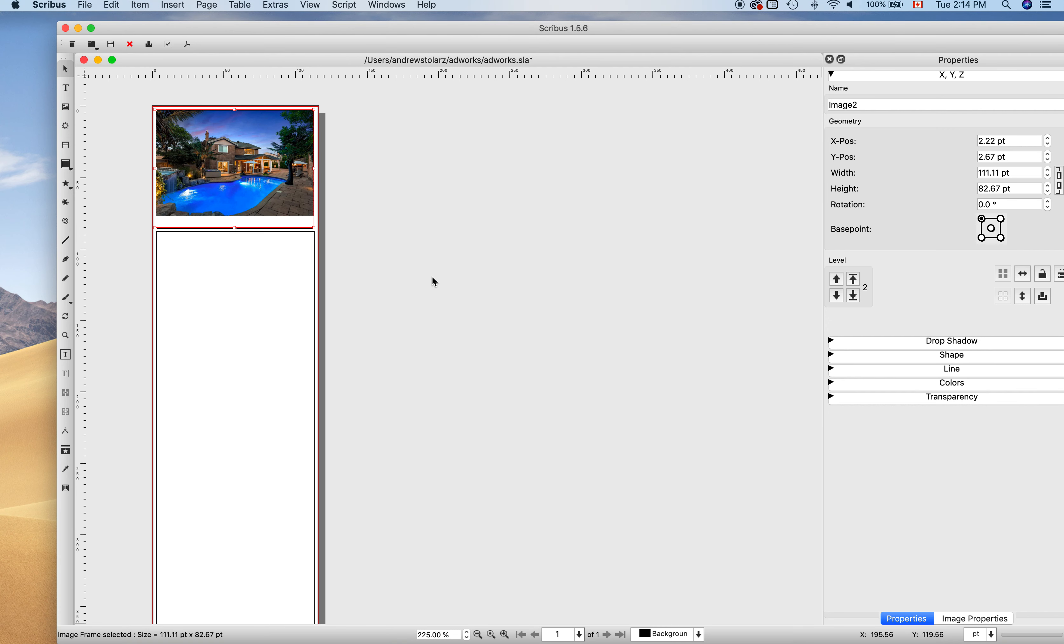
{"action": "left_click", "coordinate": [419, 230]}
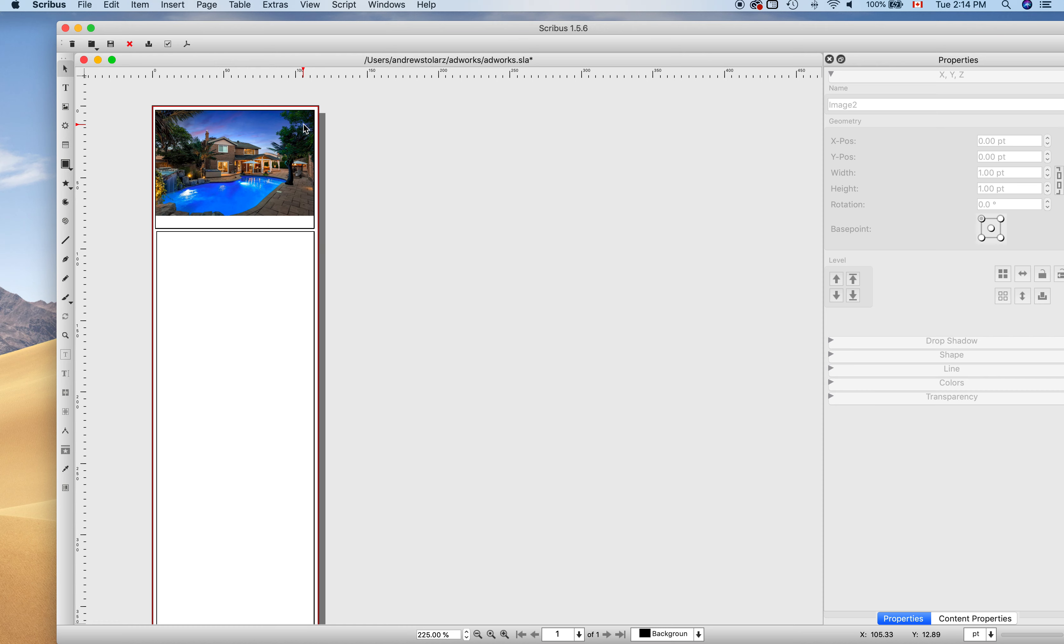
Shorten the photo frame slightly and stretch the text frame up toward it.
{"action": "left_click", "coordinate": [277, 222]}
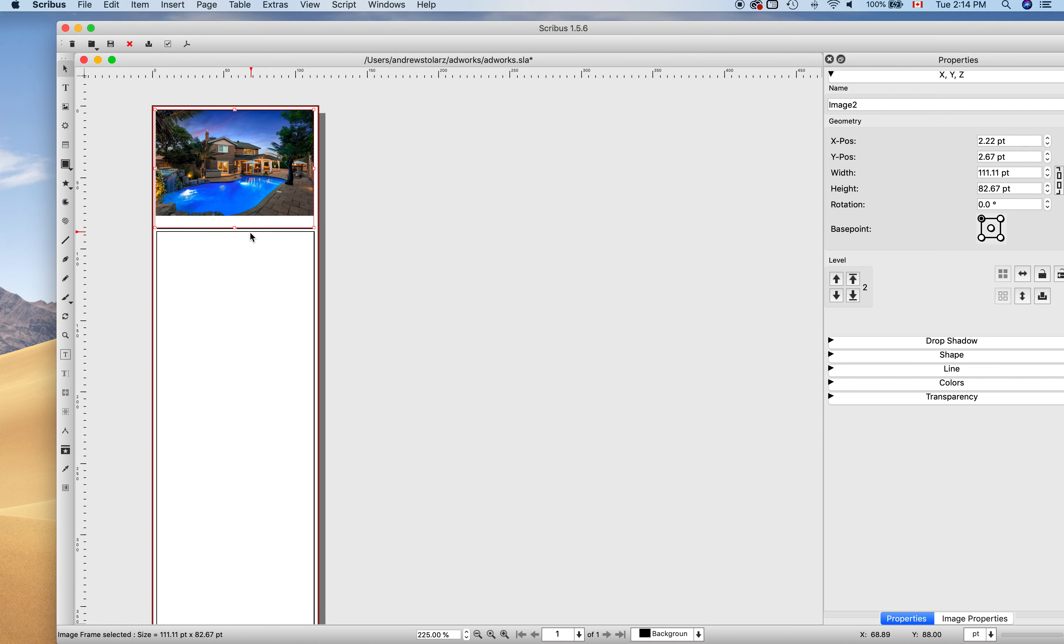
{"action": "left_click_drag", "start_coordinate": [235, 229], "coordinate": [236, 222]}
{"action": "left_click", "coordinate": [240, 245]}
{"action": "left_click", "coordinate": [455, 246]}
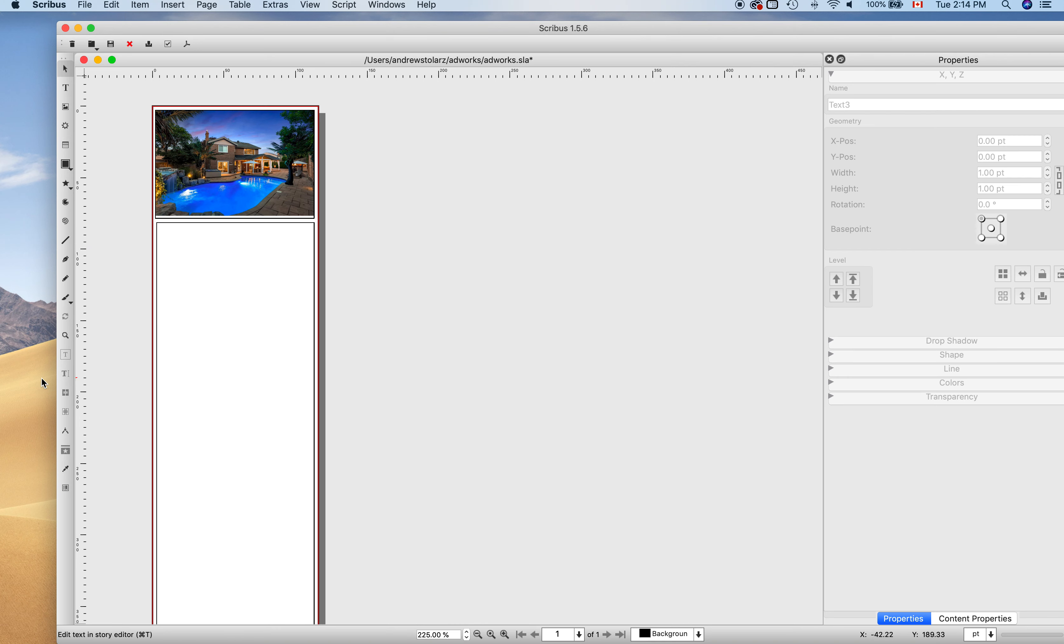
{"action": "double_click", "coordinate": [240, 306]}
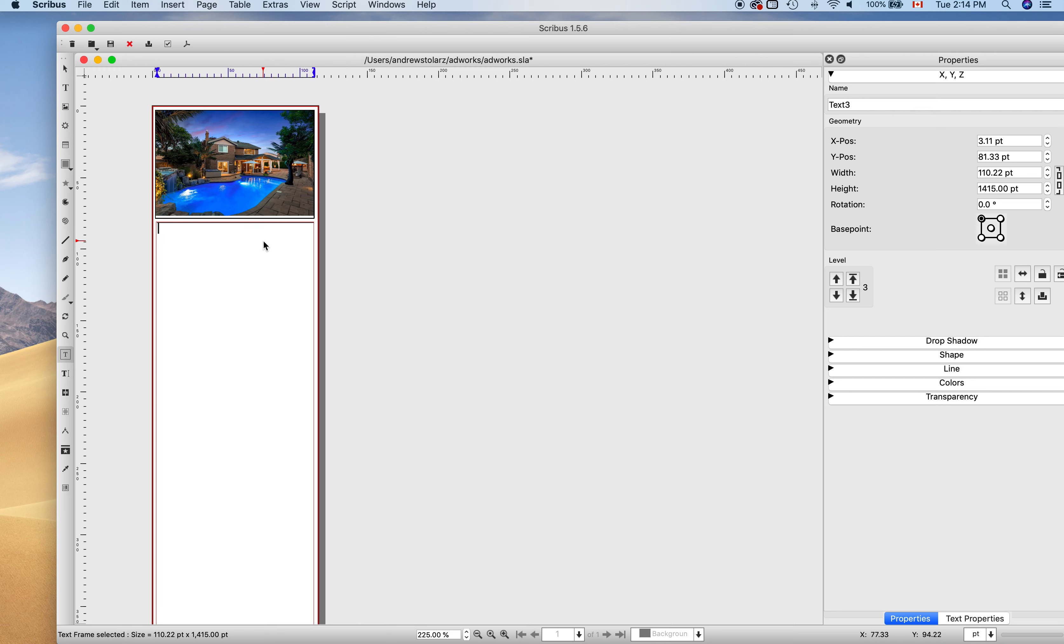
{"action": "key", "text": "super+v"}
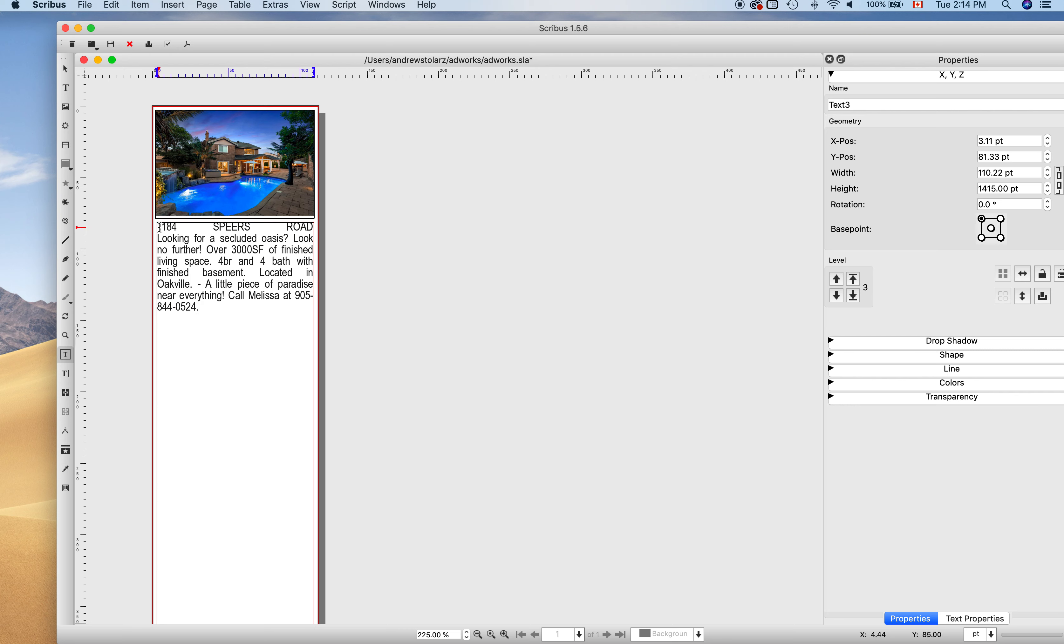
{"action": "left_click_drag", "start_coordinate": [157, 228], "coordinate": [331, 237]}
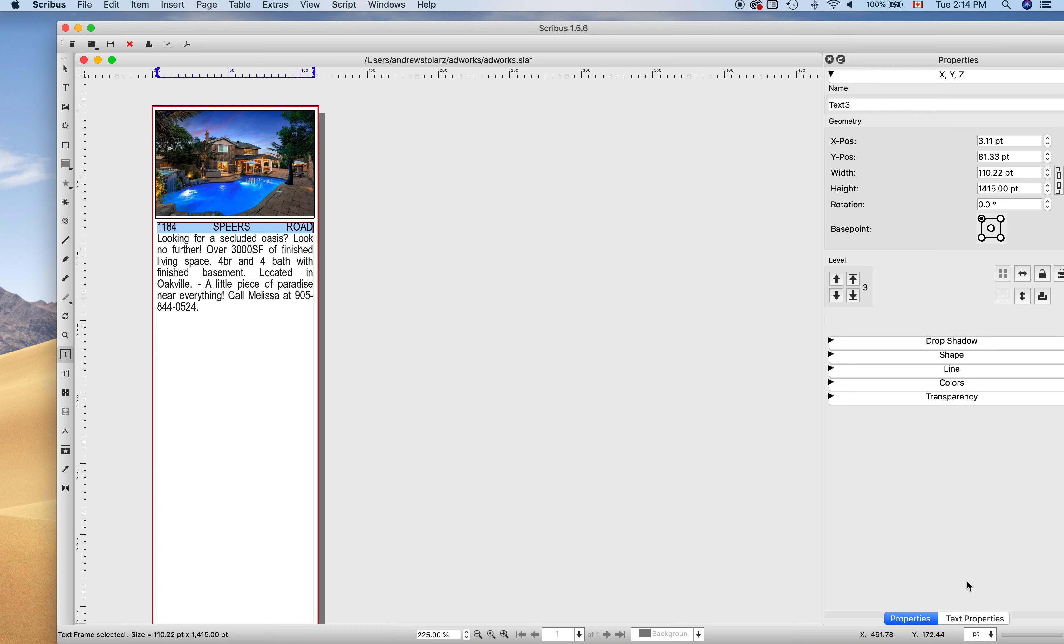
{"action": "left_click", "coordinate": [969, 618]}
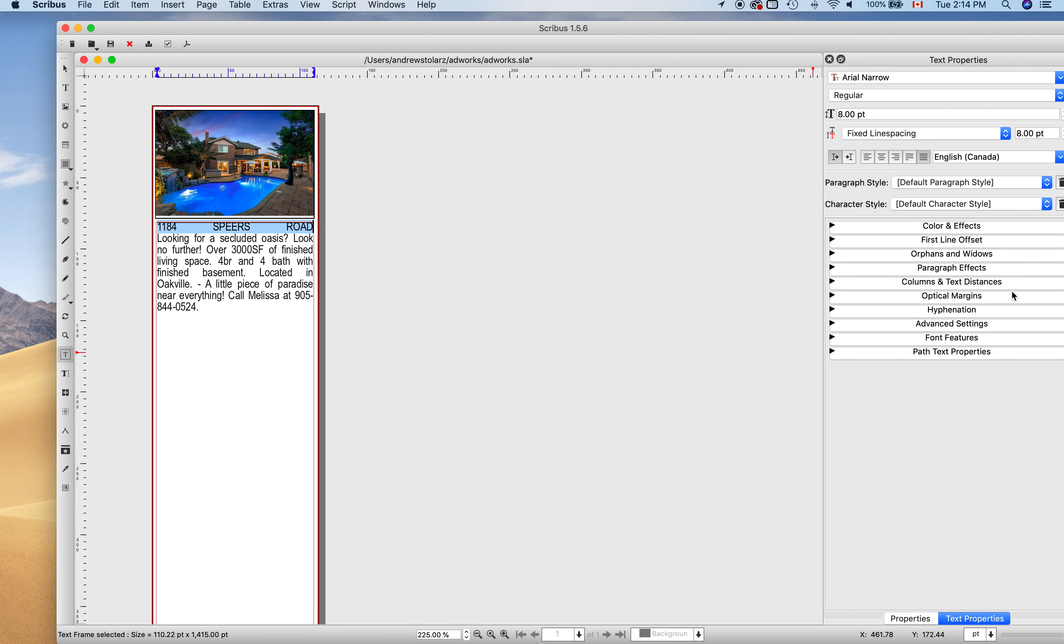
{"action": "left_click", "coordinate": [885, 160]}
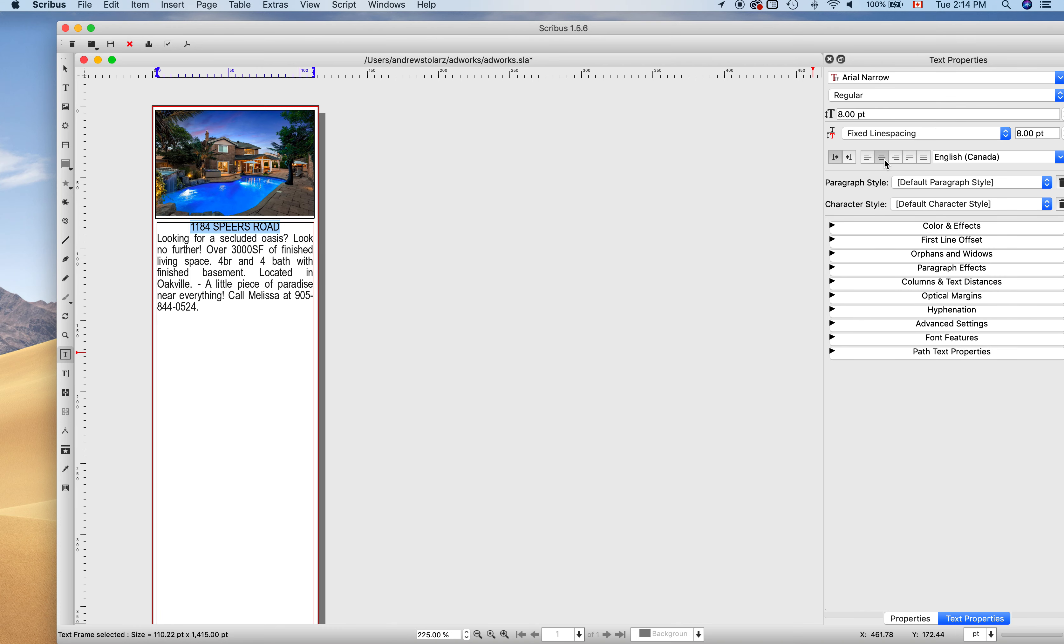
{"action": "left_click", "coordinate": [1055, 97]}
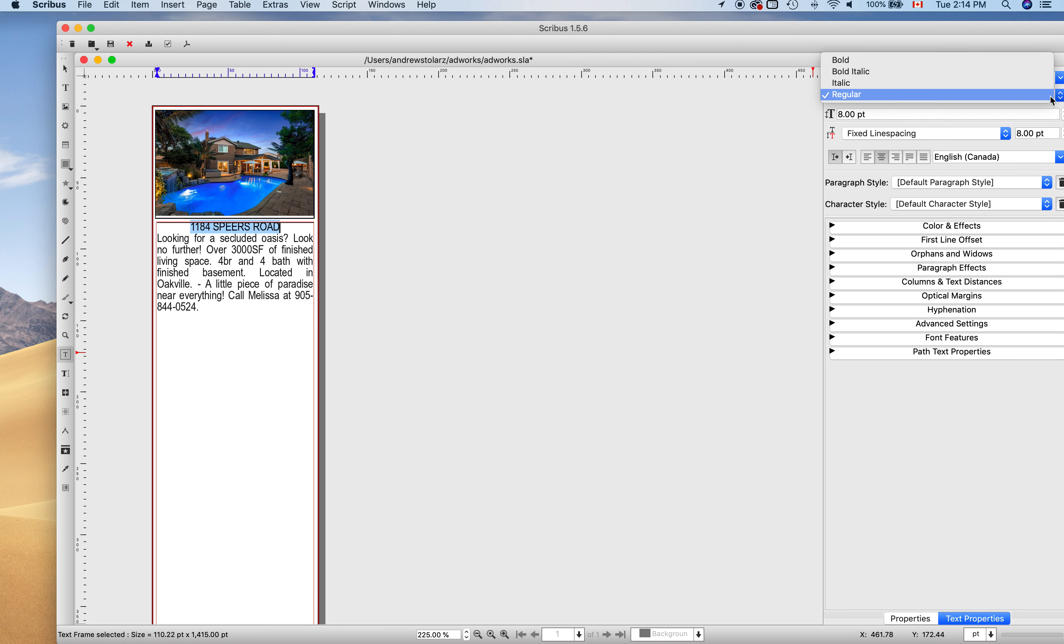
{"action": "left_click", "coordinate": [880, 68]}
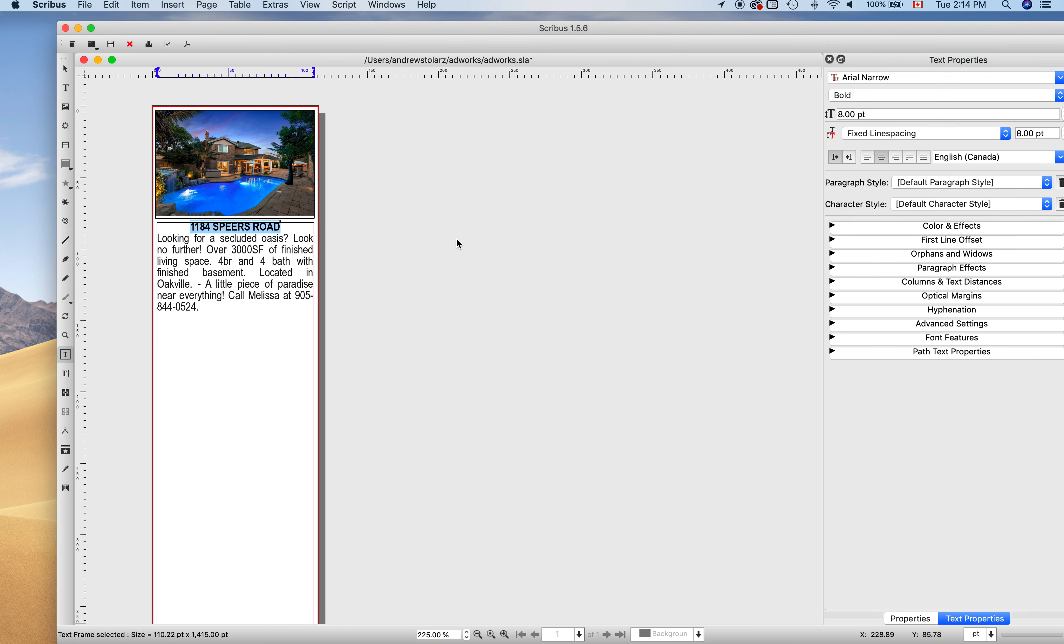
{"action": "left_click", "coordinate": [374, 246]}
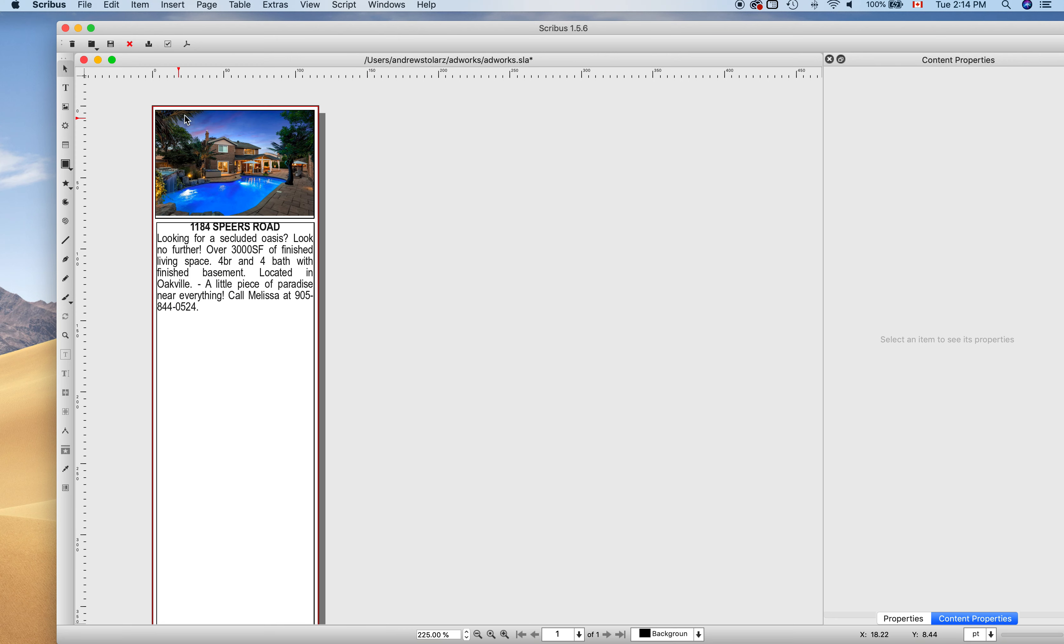
Send the Scribus ad to AdWorks with the Save to AdWorks script.
{"action": "left_click", "coordinate": [344, 5]}
{"action": "mouse_move", "coordinate": [364, 23]}
{"action": "left_click", "coordinate": [465, 25]}
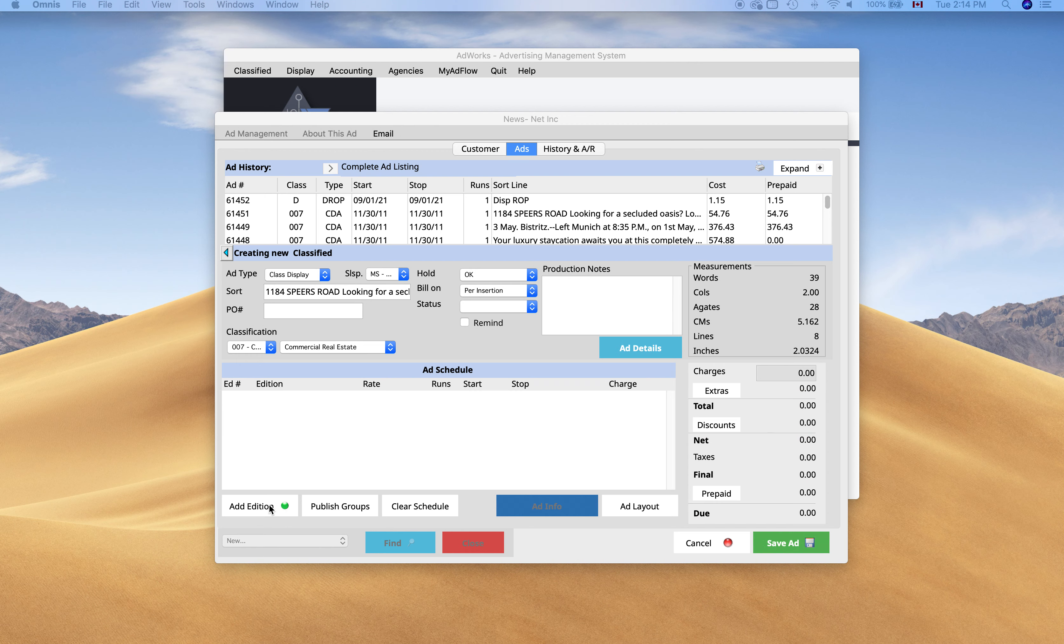
Add a Mississauga News edition at the RECD2 rate and save the classified ad.
{"action": "left_click", "coordinate": [268, 505]}
{"action": "left_click", "coordinate": [407, 397]}
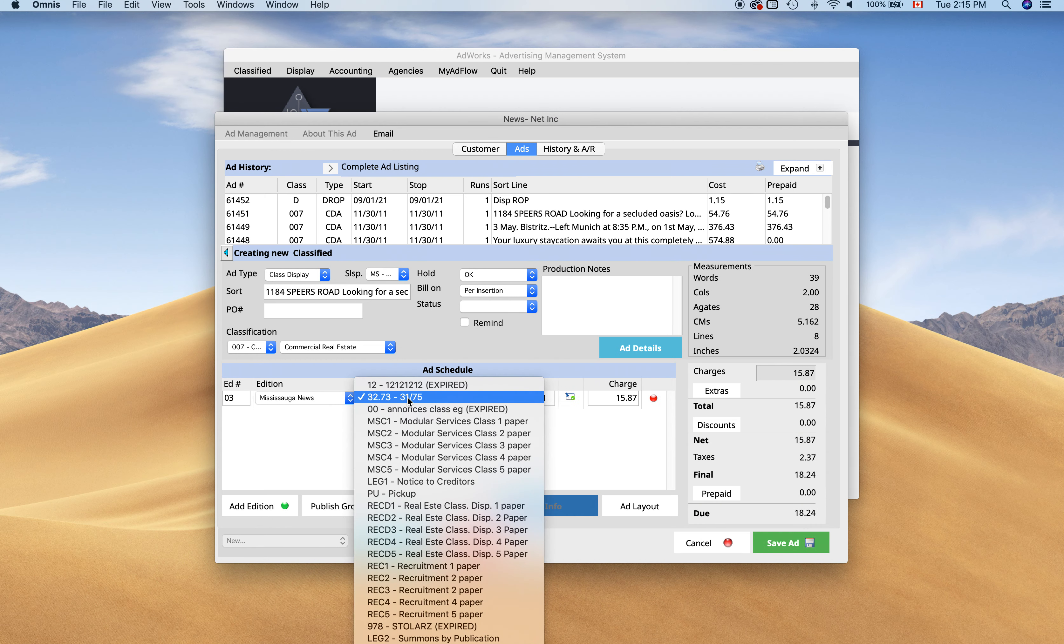
{"action": "left_click", "coordinate": [449, 519]}
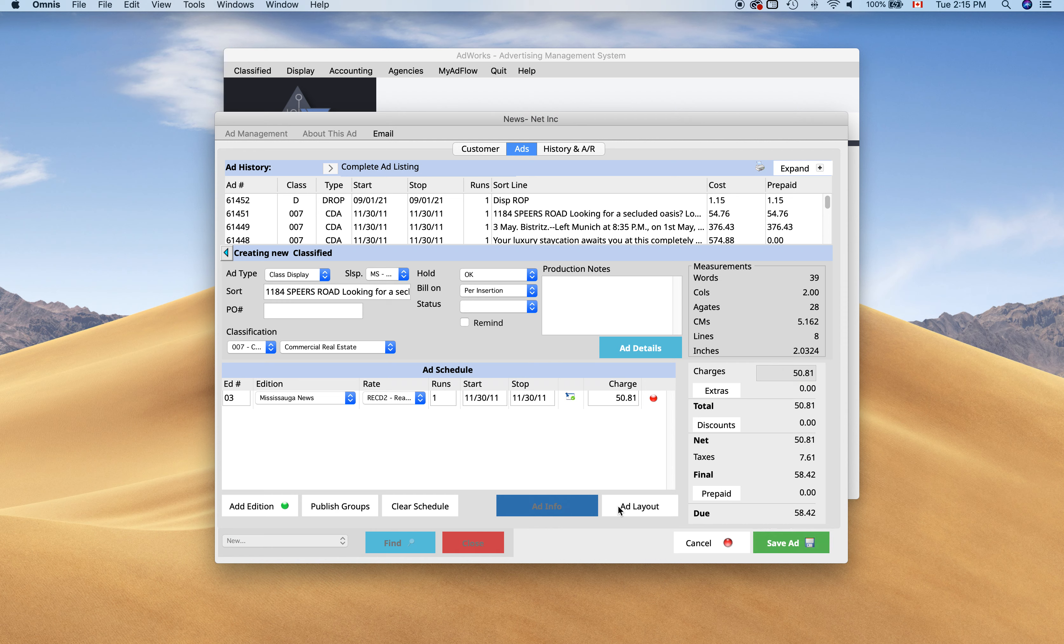
{"action": "left_click", "coordinate": [783, 542]}
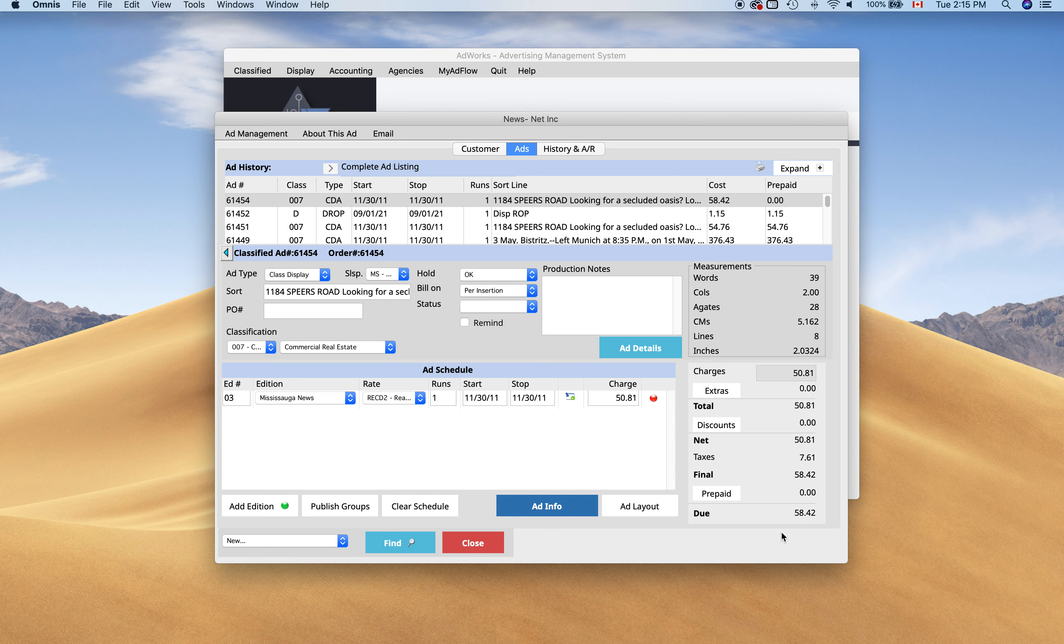
Open the newest ad PDF, 61454.pdf, from adimages in Preview, zoom to inspect it, then close it.
{"action": "left_click_drag", "start_coordinate": [0, 436], "coordinate": [932, 387]}
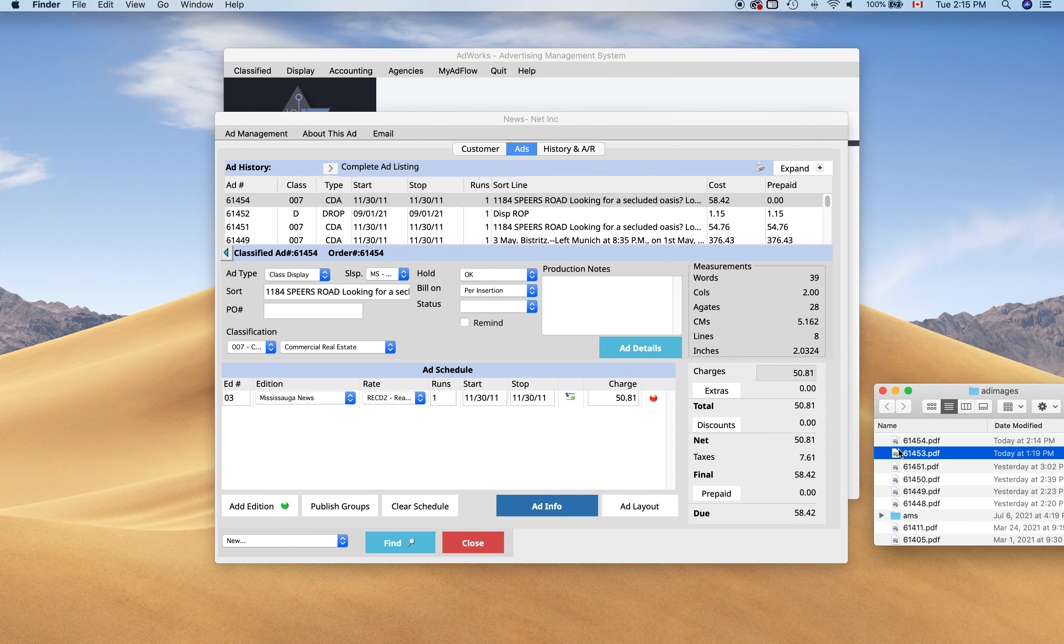
{"action": "left_click", "coordinate": [922, 442]}
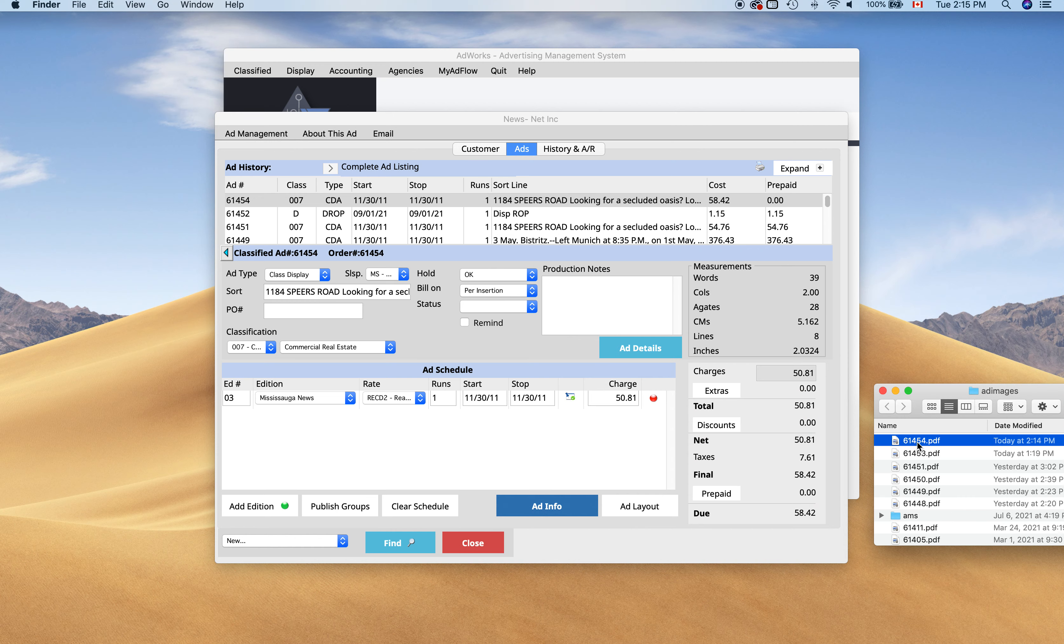
{"action": "double_click", "coordinate": [916, 441]}
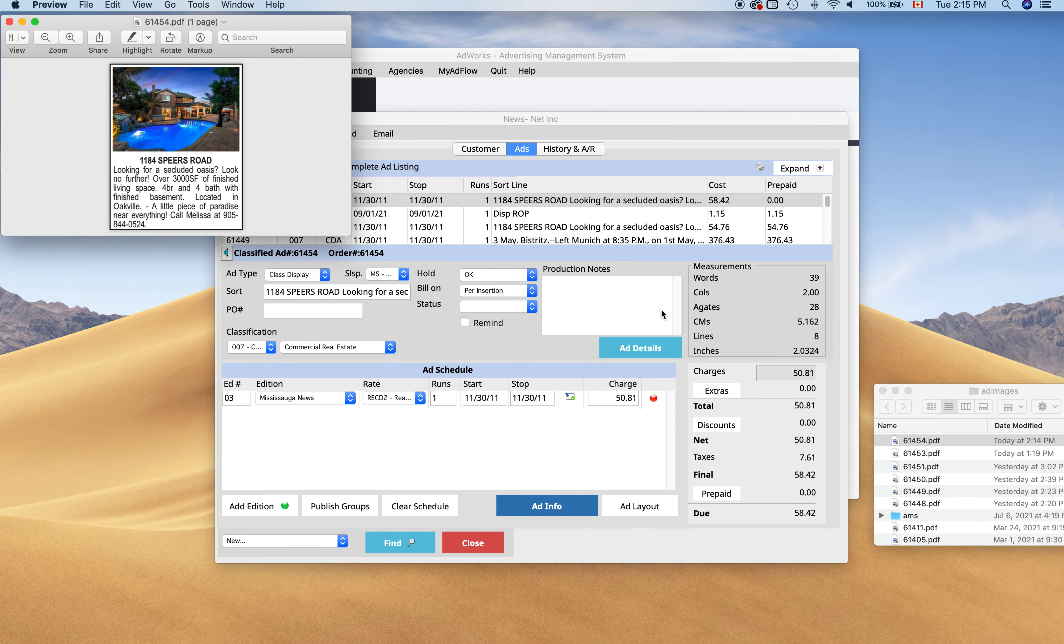
{"action": "left_click_drag", "start_coordinate": [350, 234], "coordinate": [897, 545]}
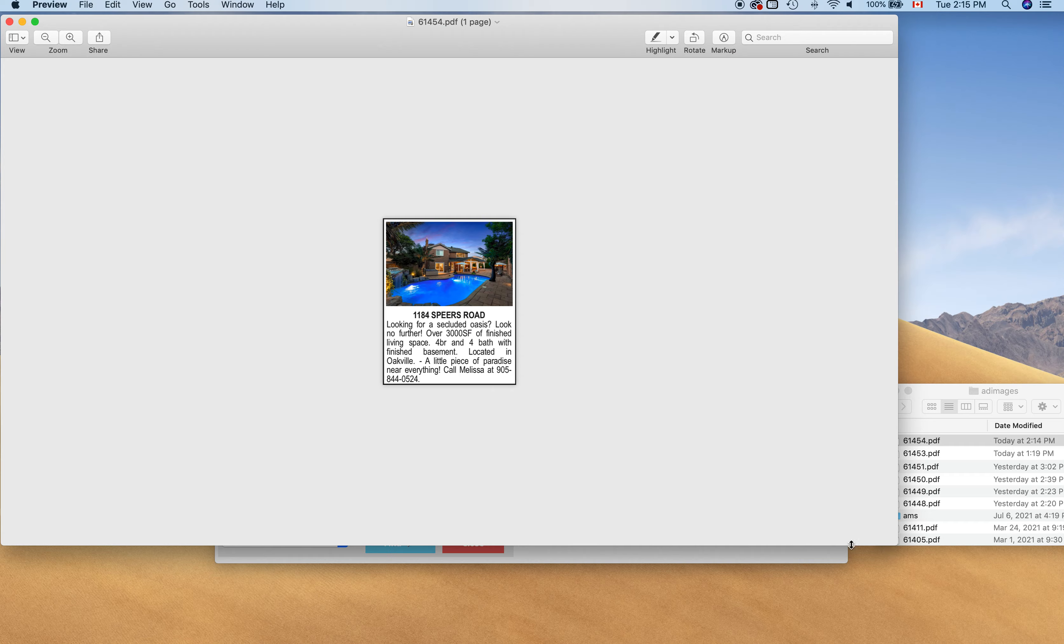
{"action": "left_click", "coordinate": [71, 37]}
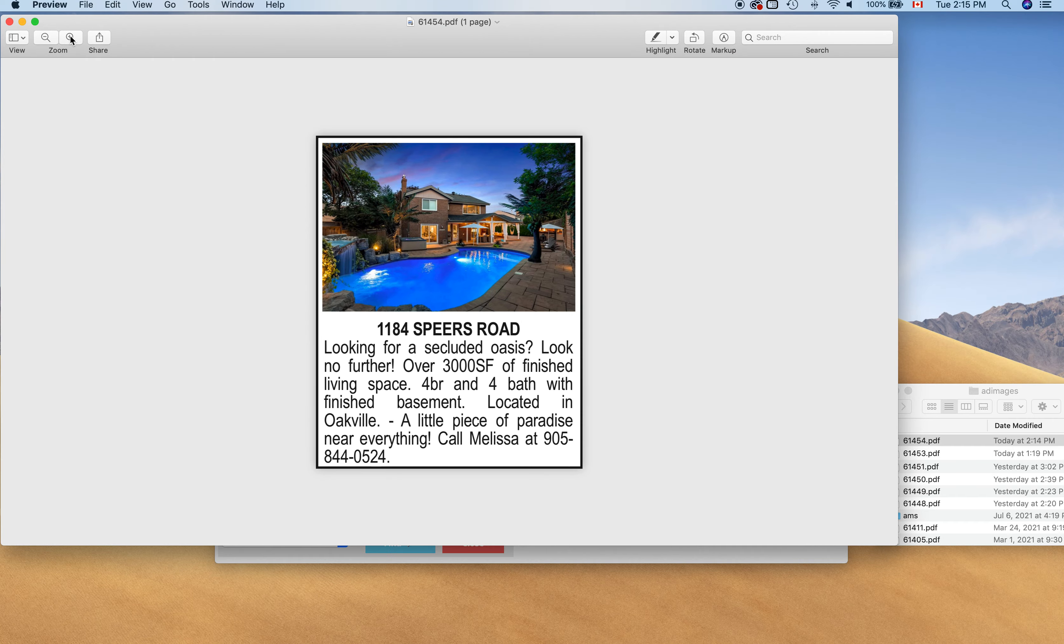
{"action": "left_click", "coordinate": [70, 36]}
{"action": "left_click", "coordinate": [51, 37]}
{"action": "left_click", "coordinate": [9, 22]}
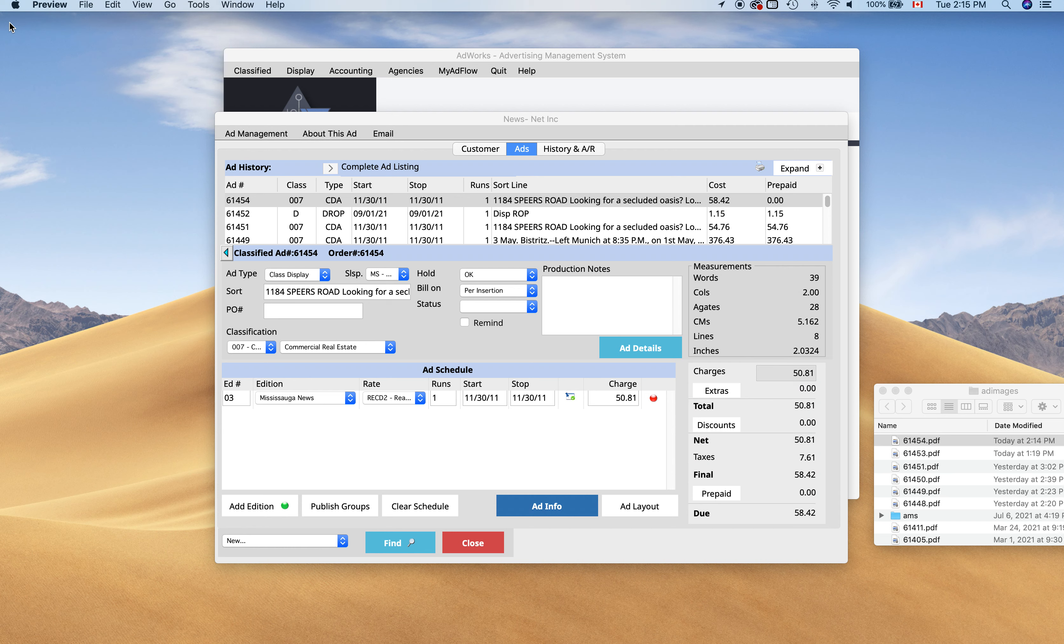